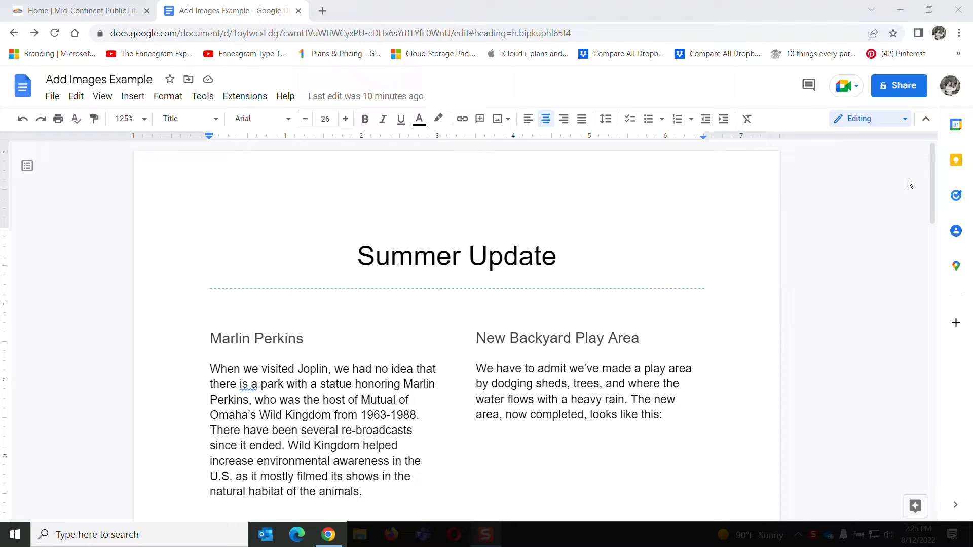
Look over the Summer Update newsletter for the gaps where pictures belong
left_click_drag(932, 182, 923, 208)
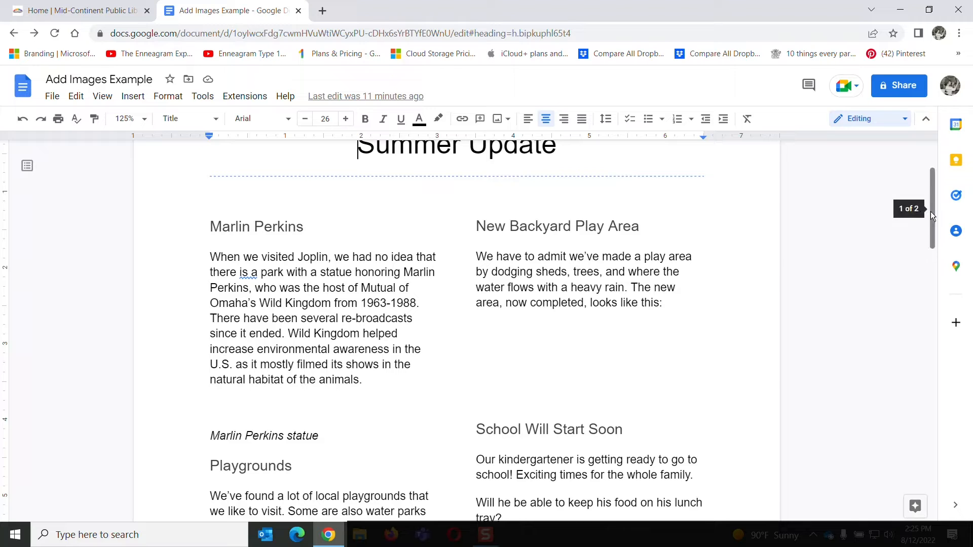
left_click_drag(933, 214, 909, 281)
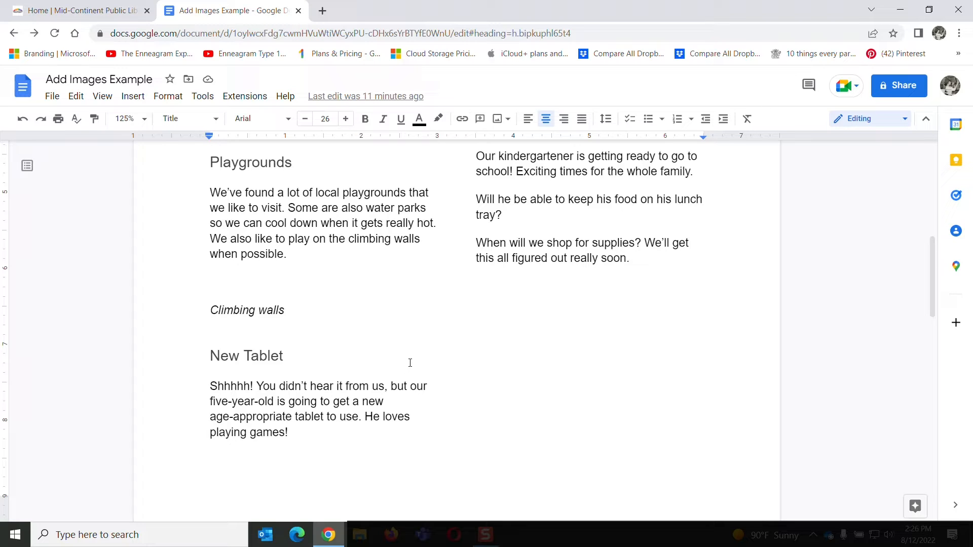
left_click_drag(932, 287, 930, 208)
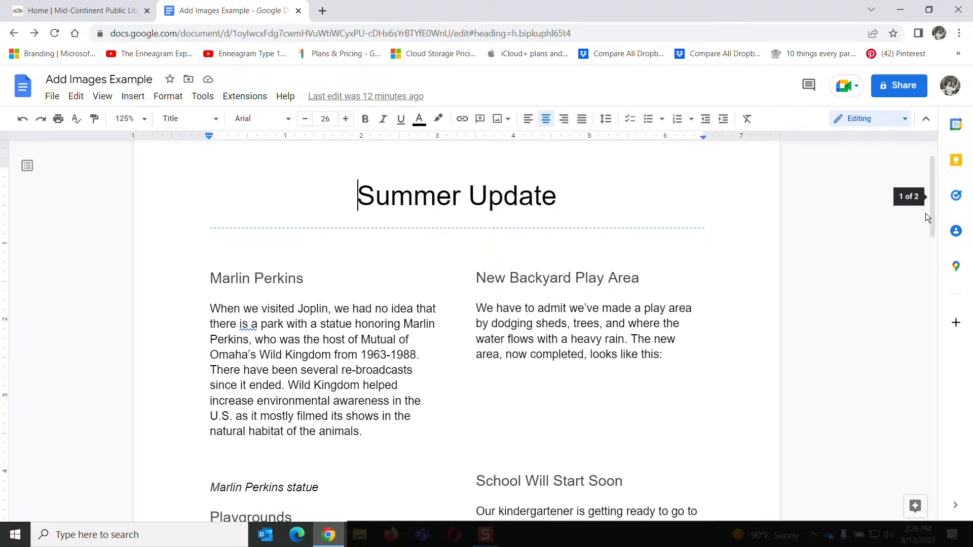
left_click_drag(932, 212, 926, 239)
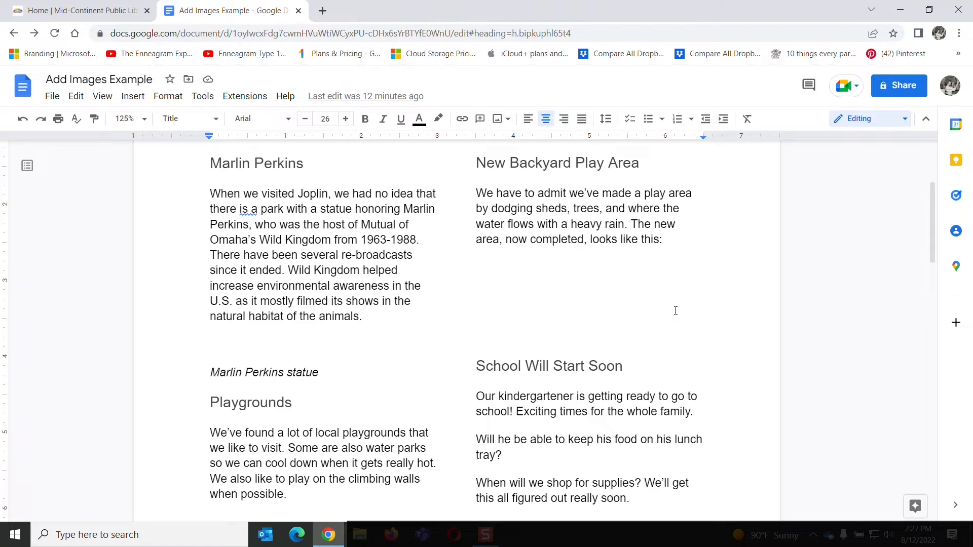
scroll(927, 210, "up", 4)
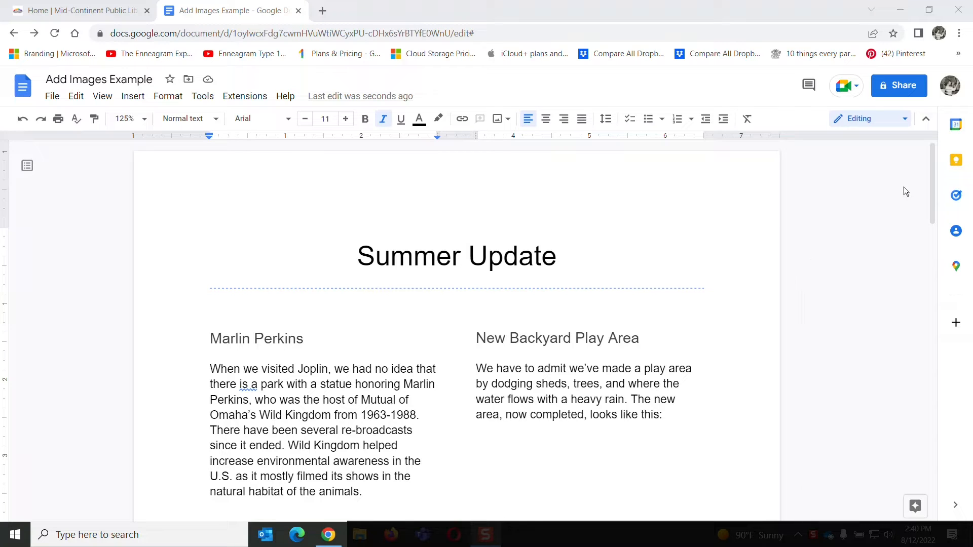
Insert the Marlin Perkins image from the computer's Pictures folder above the "Marlin Perkins statue" caption
left_click_drag(933, 169, 935, 210)
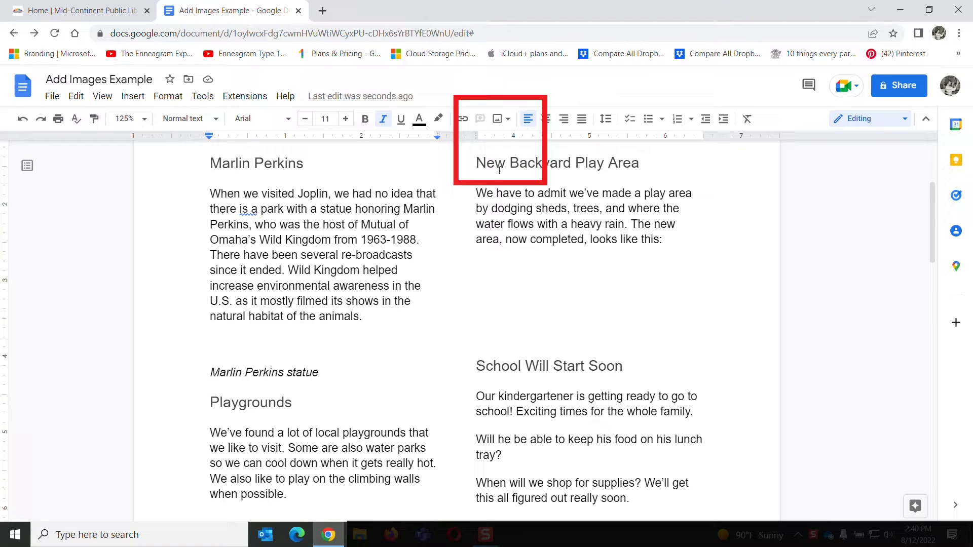
left_click(510, 120)
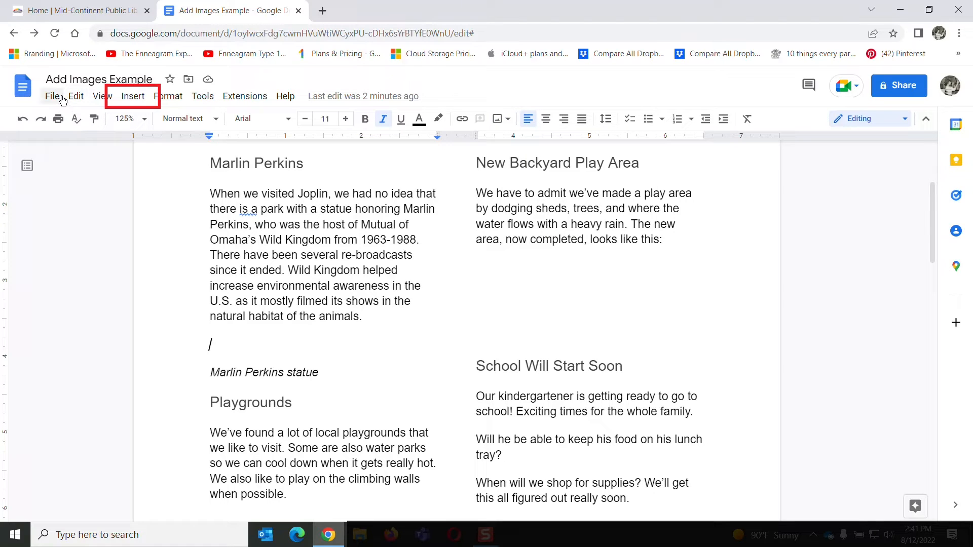
left_click(133, 96)
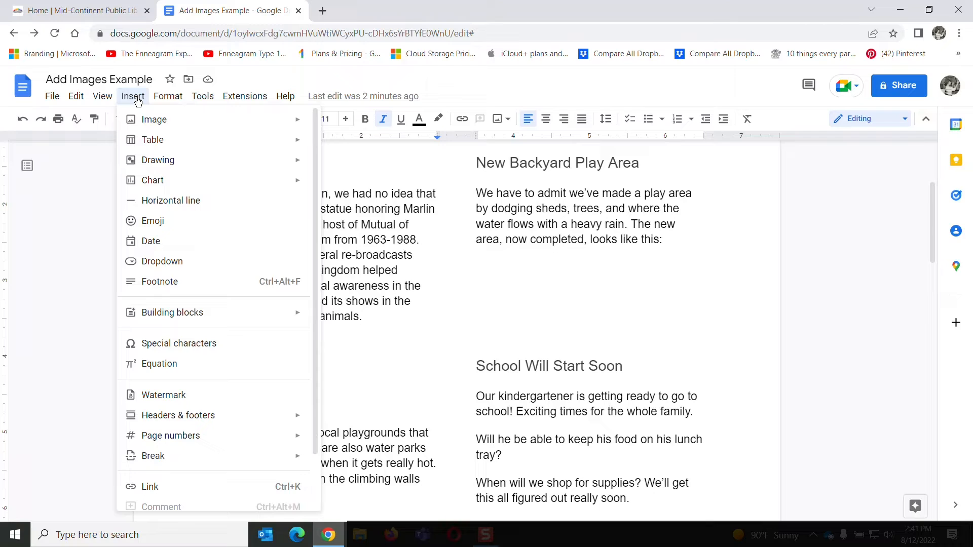
mouse_move(152, 121)
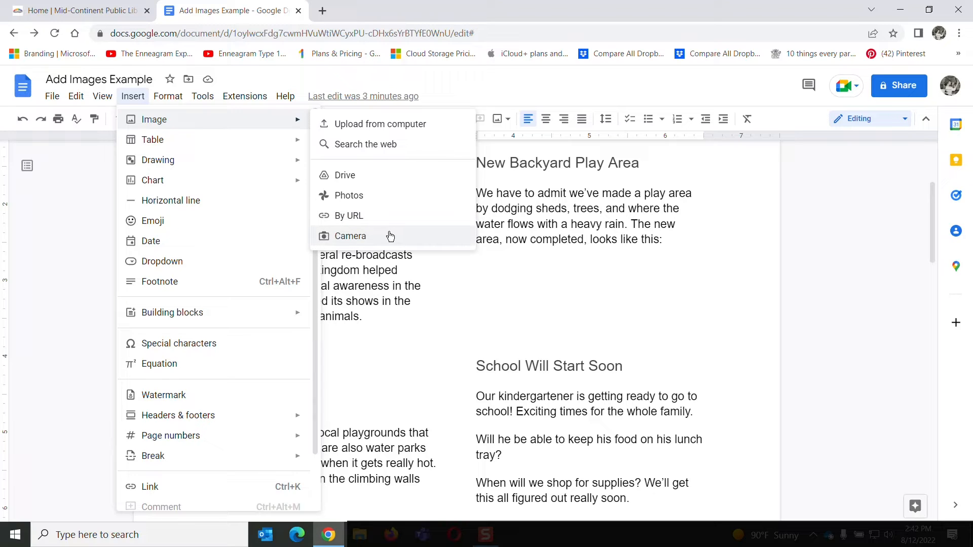
left_click(385, 124)
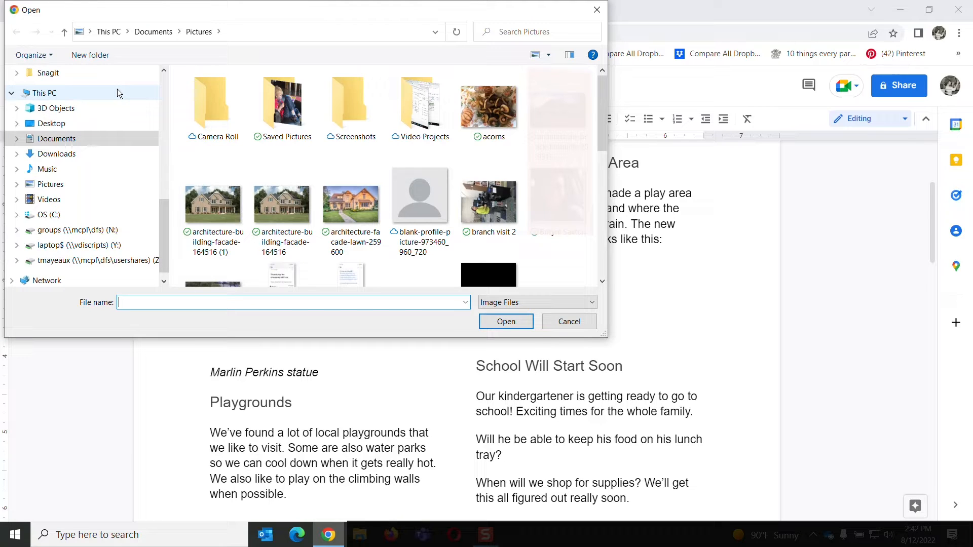
left_click(52, 127)
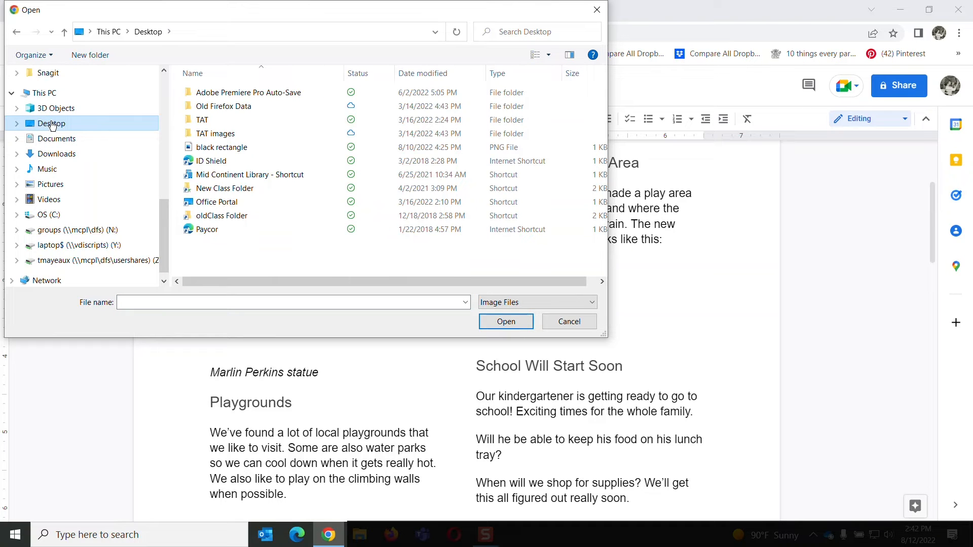
left_click(76, 142)
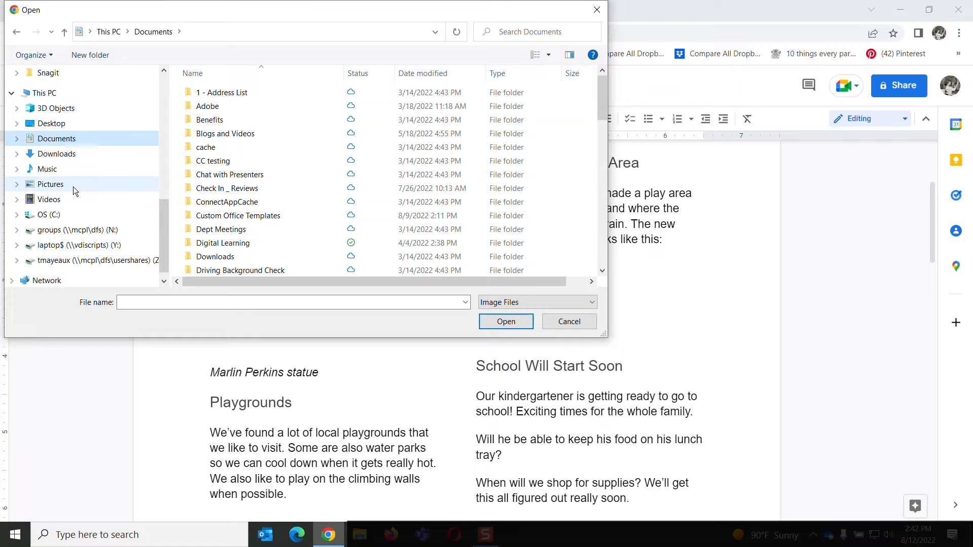
left_click(51, 184)
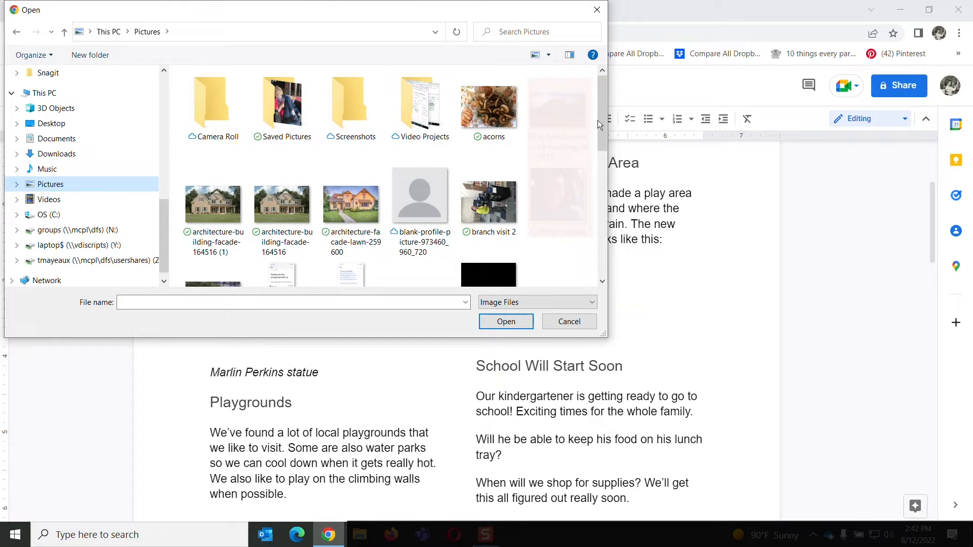
left_click_drag(601, 114, 602, 194)
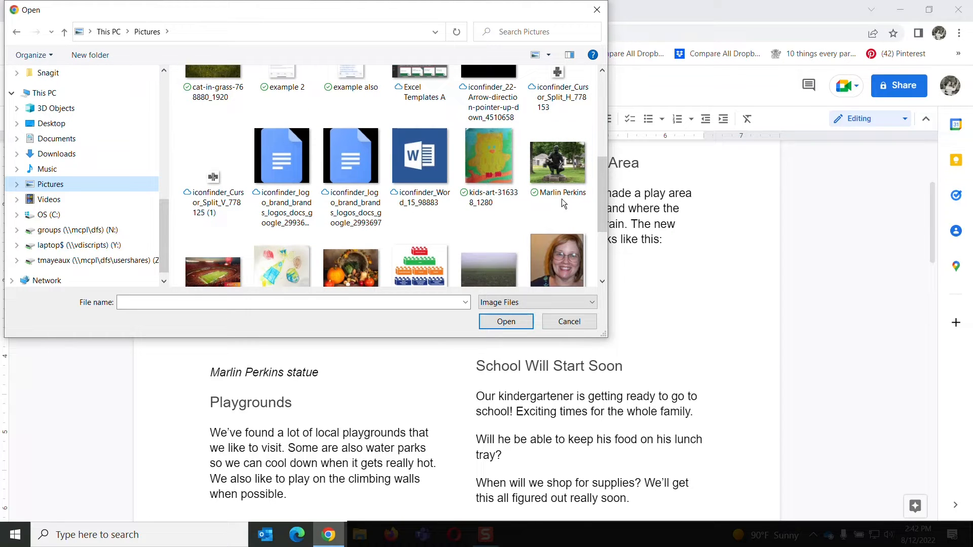
left_click(565, 172)
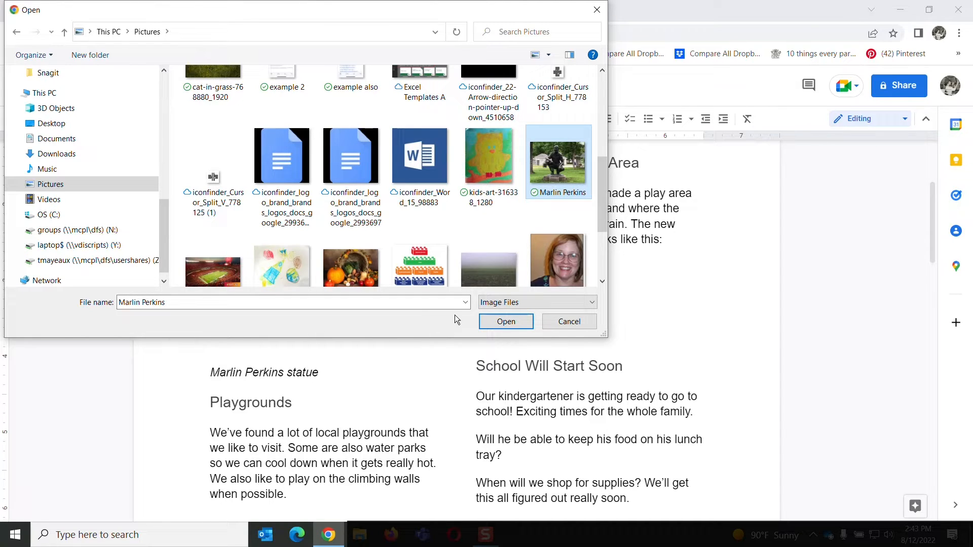
left_click(512, 326)
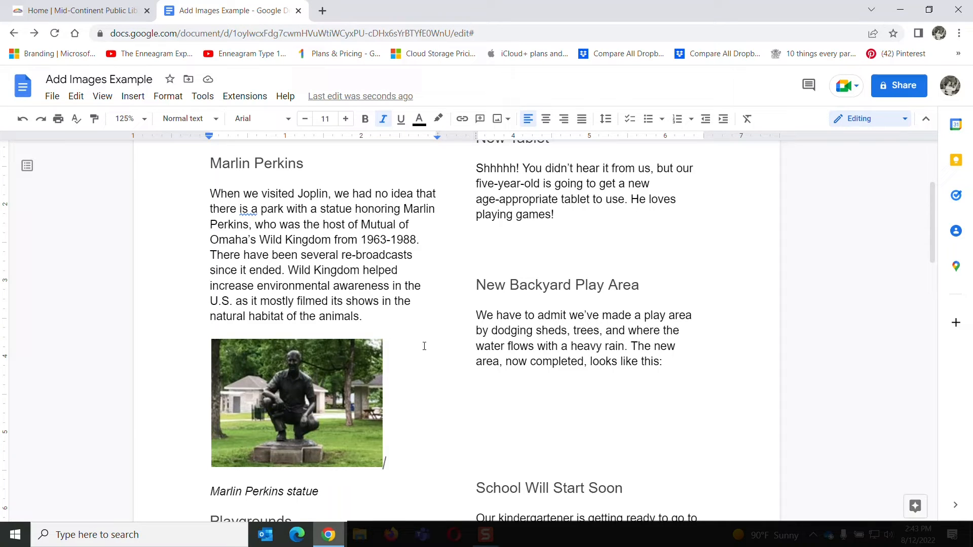
Open the Adjustments image options for the inserted statue picture
left_click(328, 374)
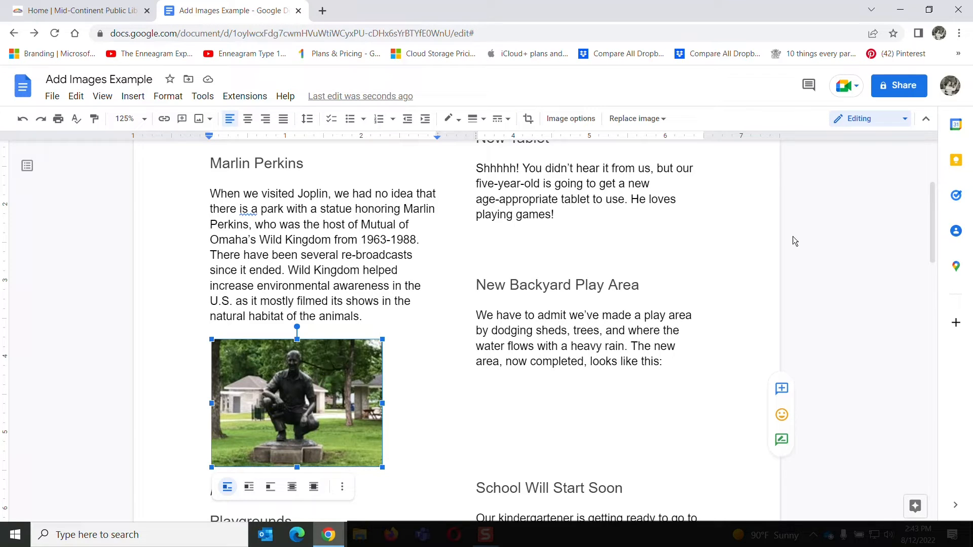
left_click_drag(931, 211, 926, 242)
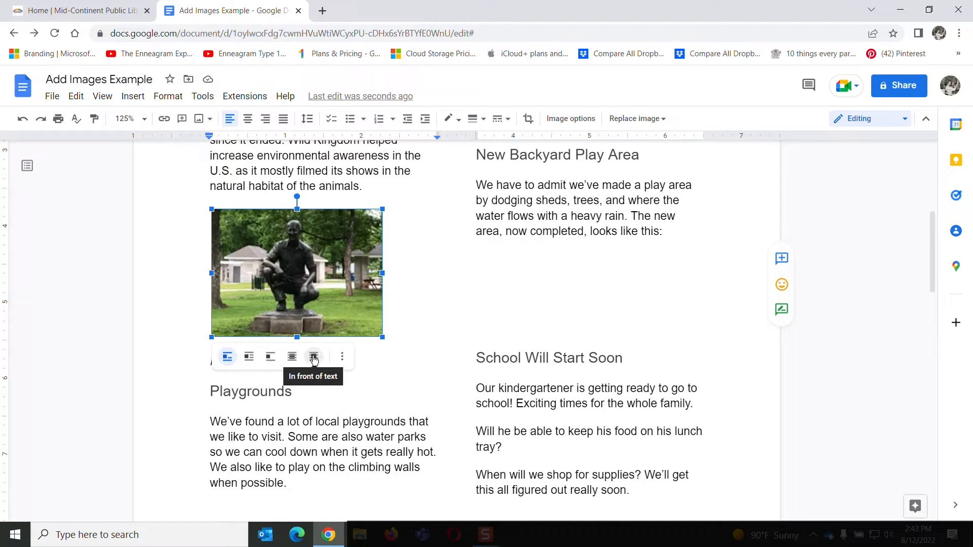
left_click(348, 360)
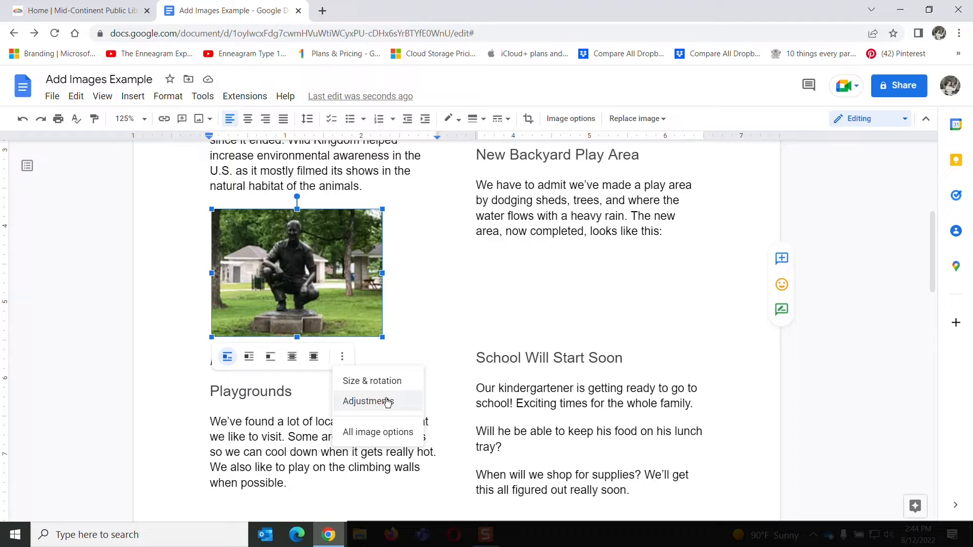
left_click(387, 402)
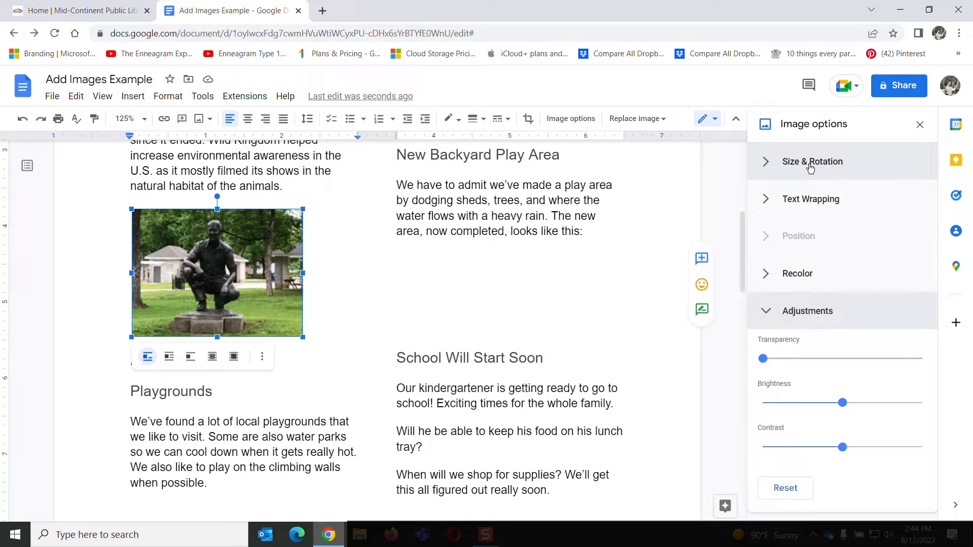
Review the statue picture's Size & Rotation settings
left_click(767, 162)
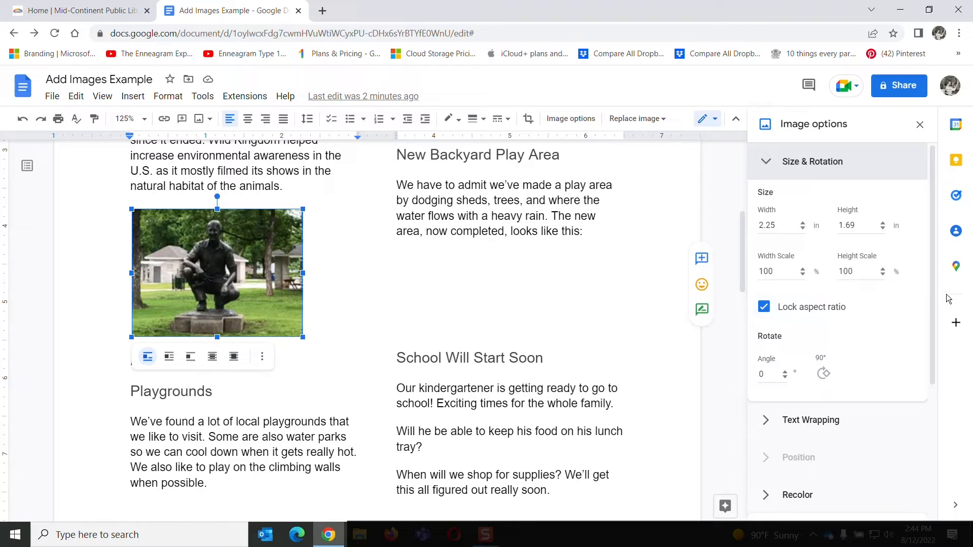
left_click_drag(932, 282, 932, 284)
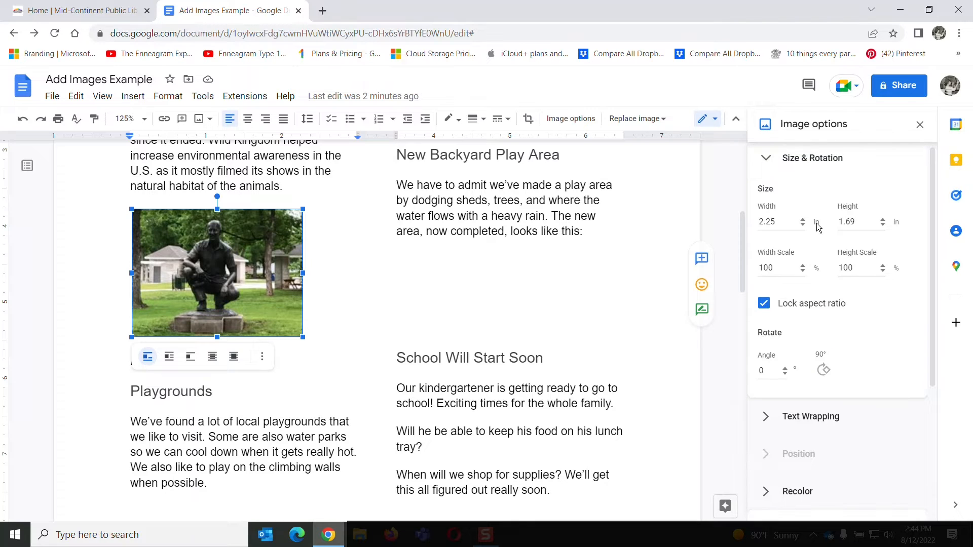
left_click(766, 161)
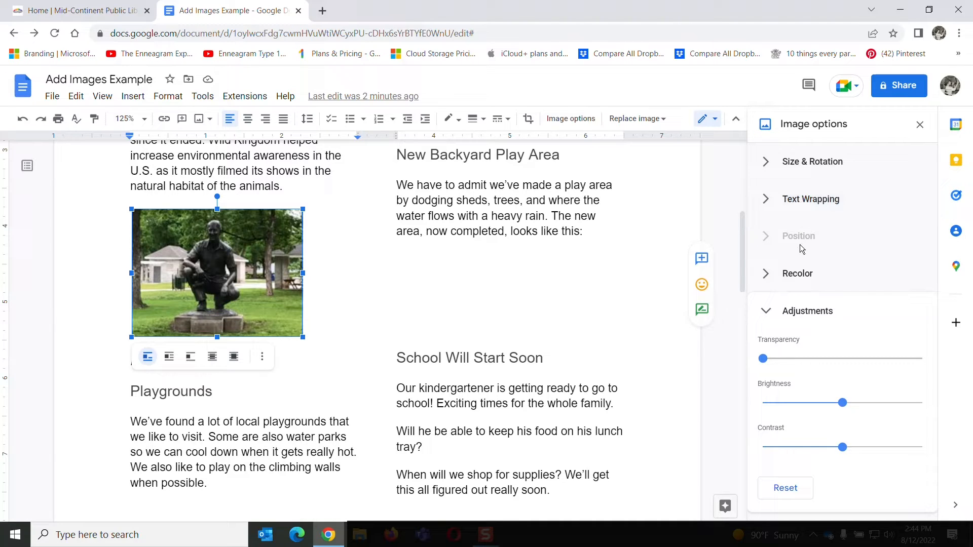
Browse the recolor presets for the statue picture and keep it at No recolor
left_click(768, 276)
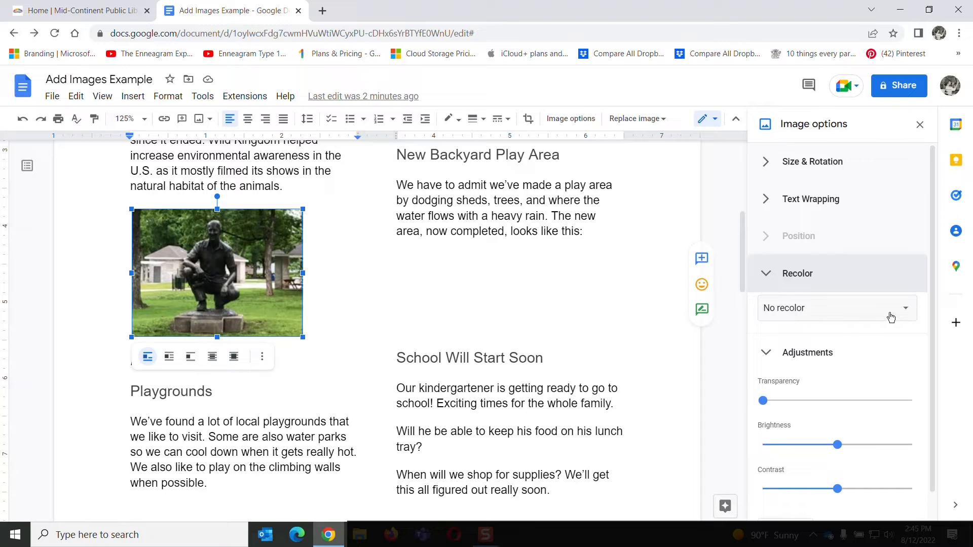
left_click(906, 311)
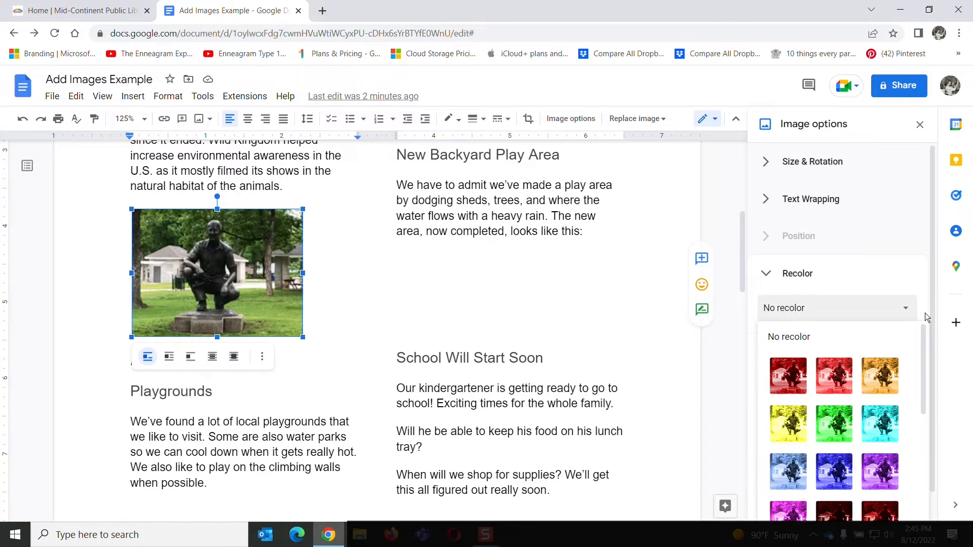
scroll(924, 358, "down", 1)
left_click_drag(924, 360, 923, 368)
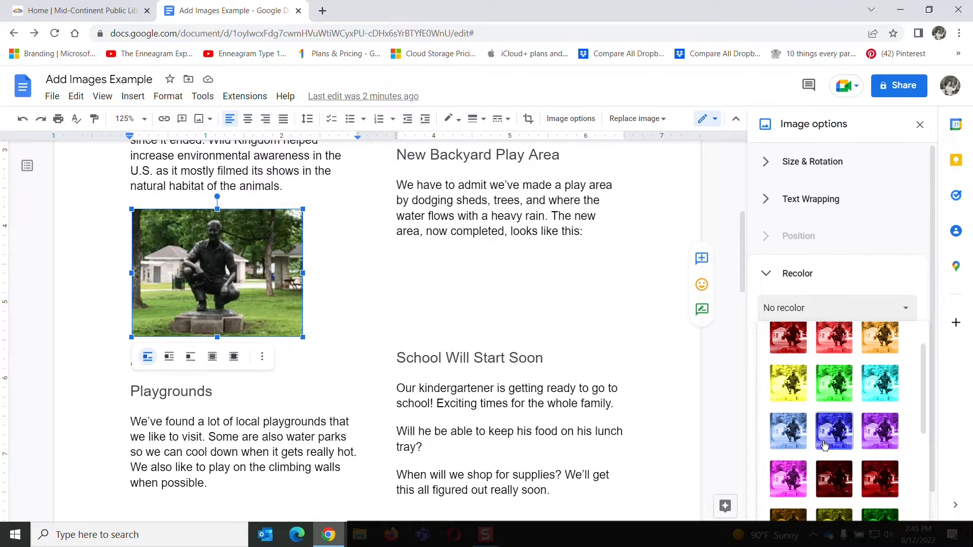
left_click_drag(921, 390, 917, 356)
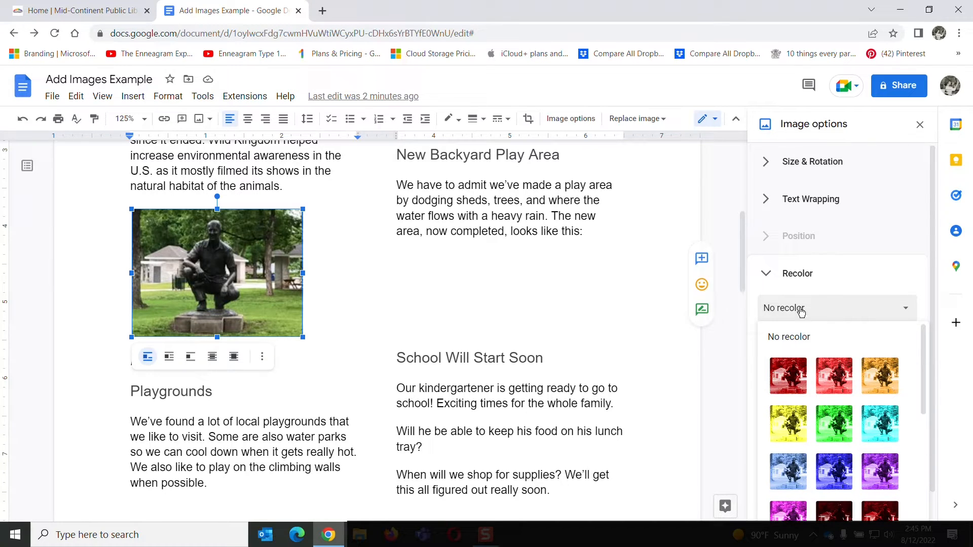
left_click(800, 336)
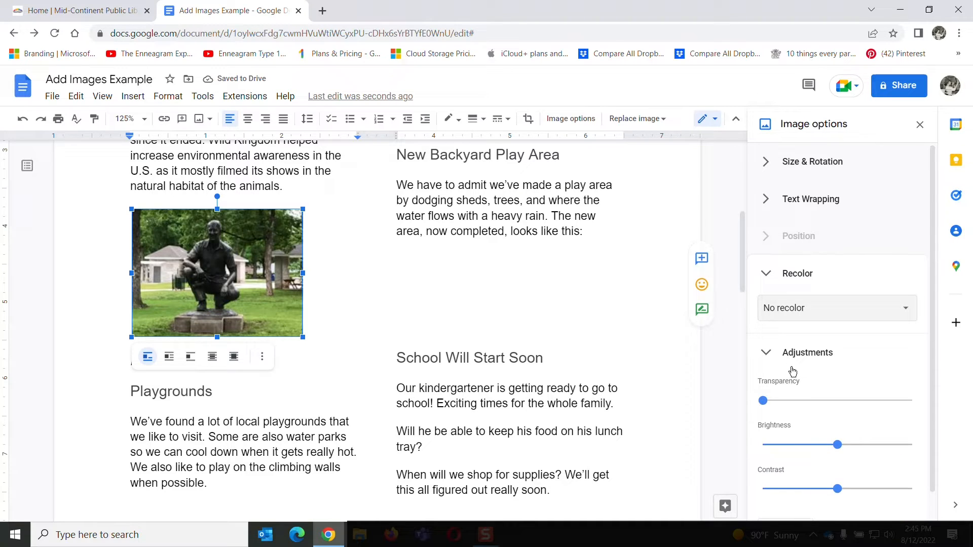
left_click(766, 273)
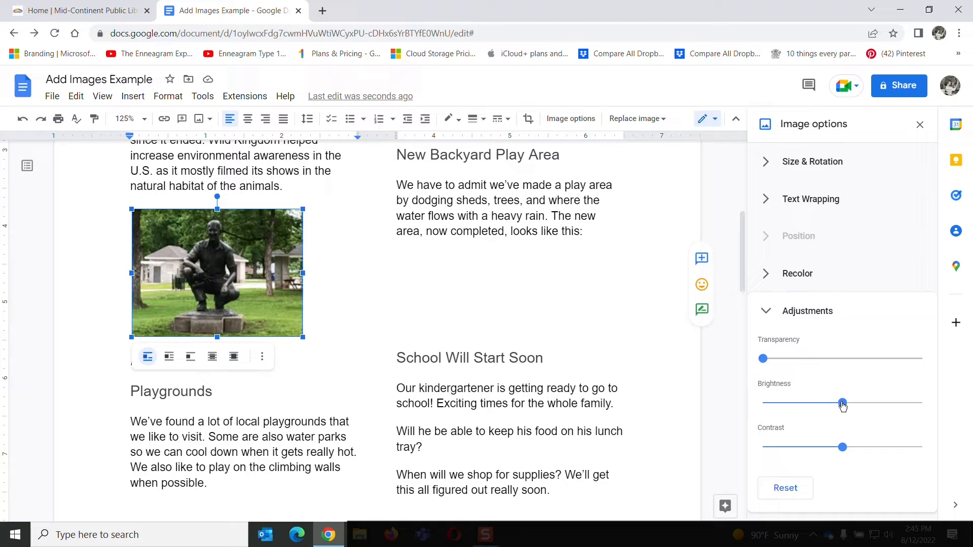
Raise the statue picture's brightness moderately, lower its contrast slightly, and deselect the picture
left_click_drag(842, 406, 849, 404)
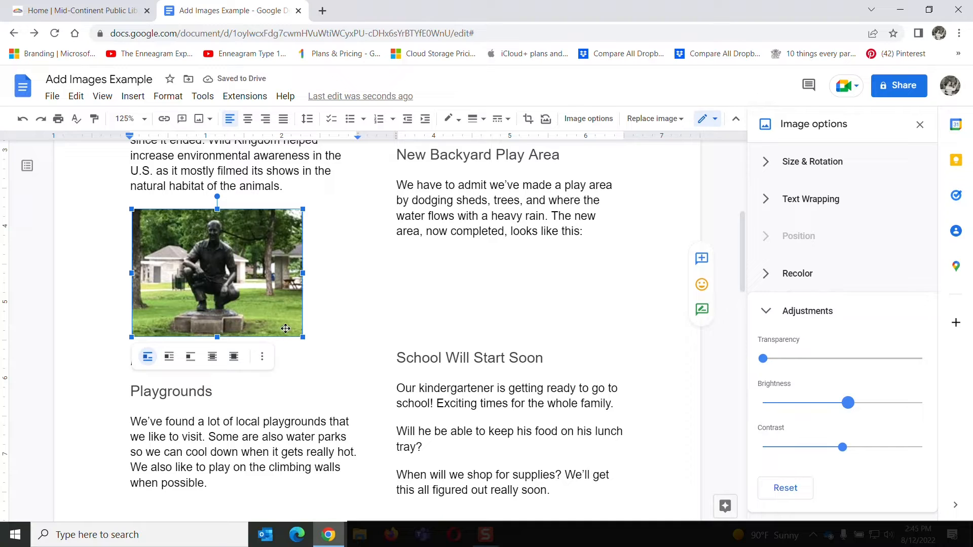
left_click_drag(848, 403, 872, 403)
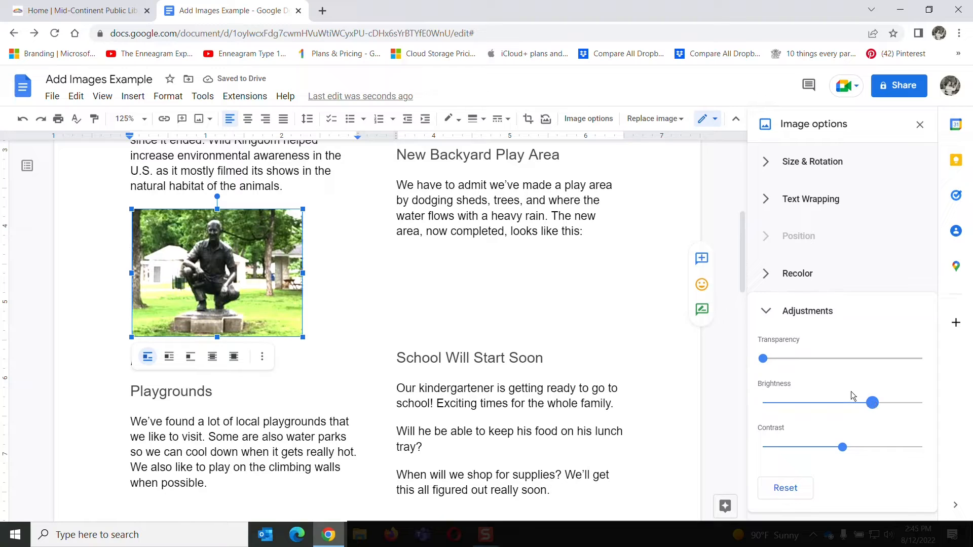
left_click(843, 448)
left_click_drag(843, 448, 827, 449)
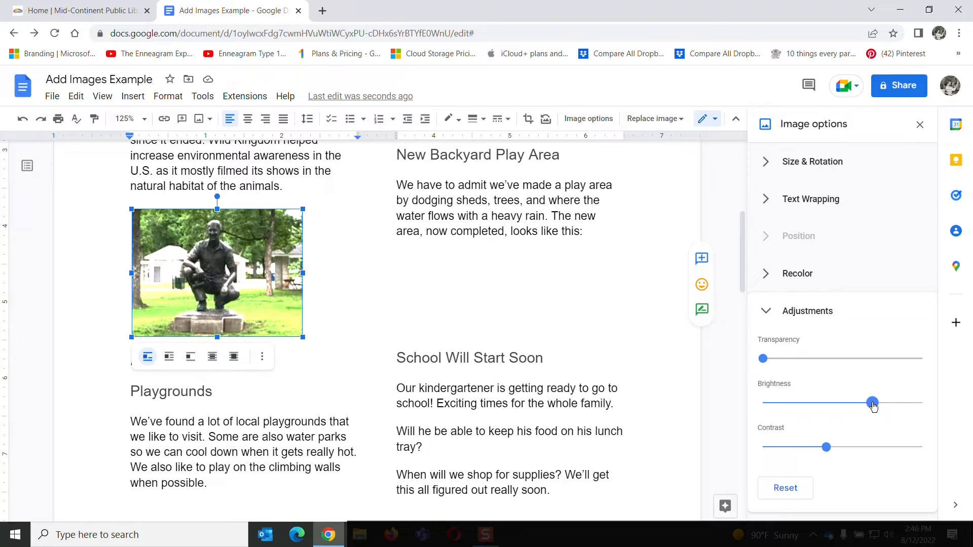
left_click_drag(873, 407, 867, 407)
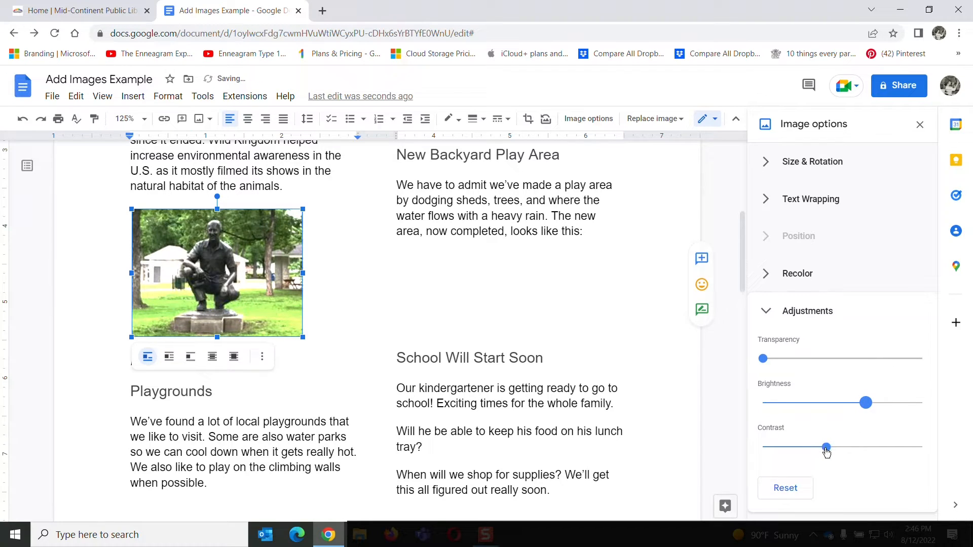
left_click_drag(827, 450, 823, 449)
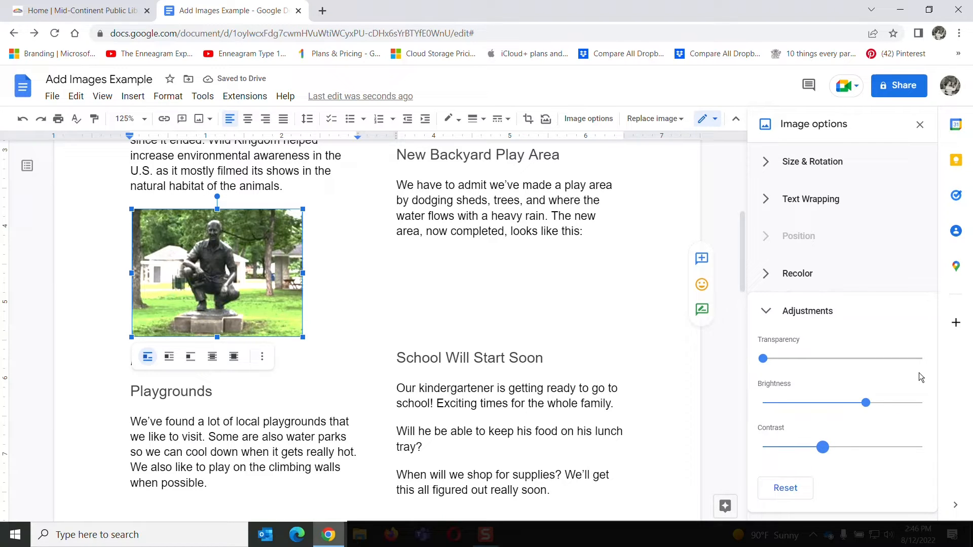
left_click(324, 261)
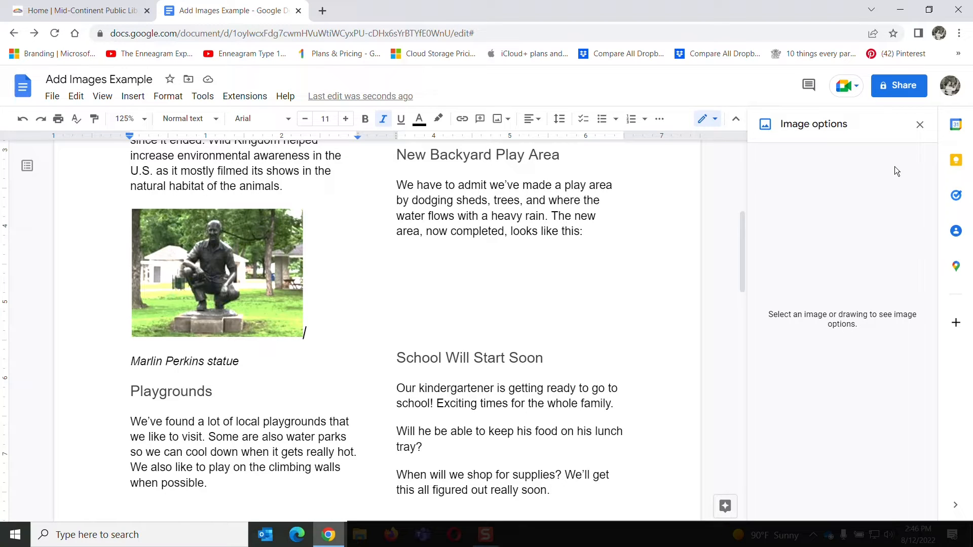
Close the image options and search the web for "climbing wall for kids" images for the blank line above the Climbing wall caption
left_click(920, 125)
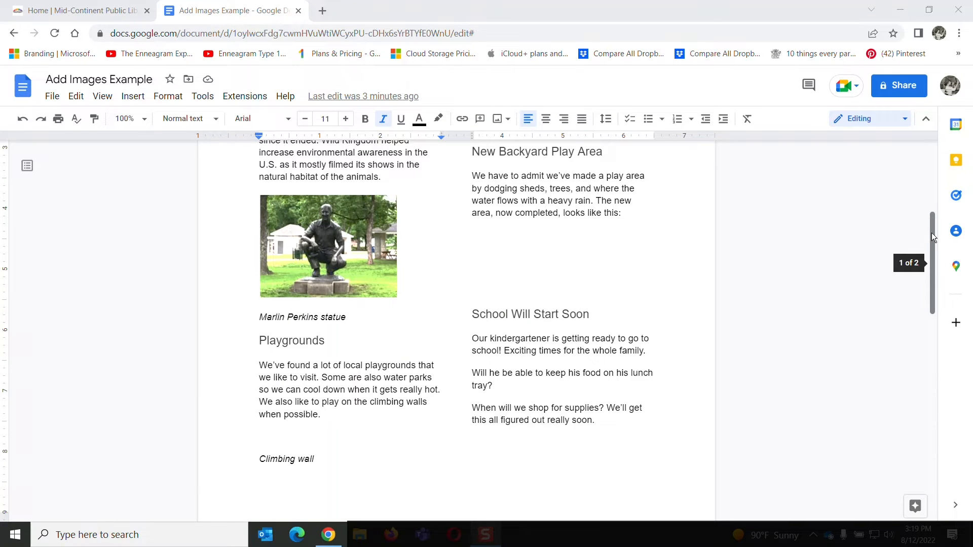
left_click_drag(932, 232, 923, 269)
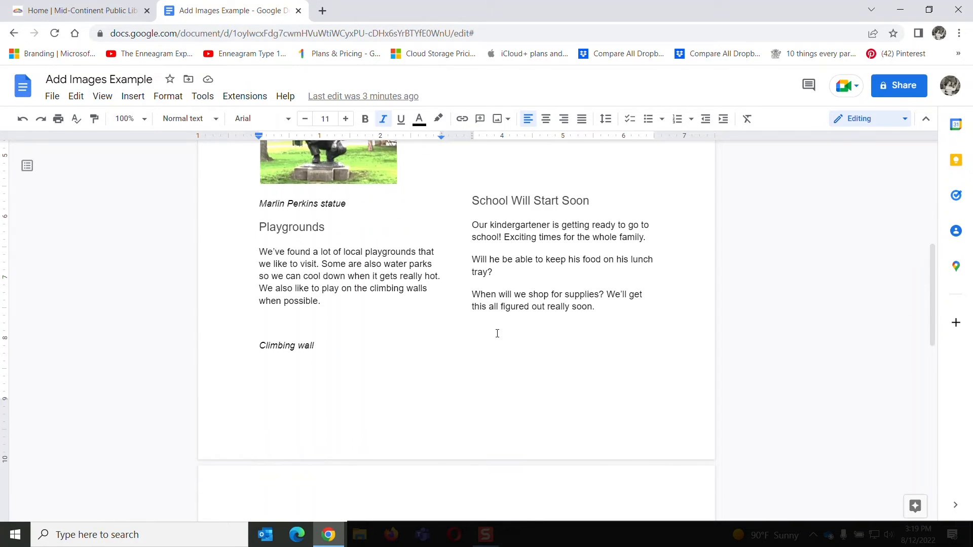
left_click(261, 320)
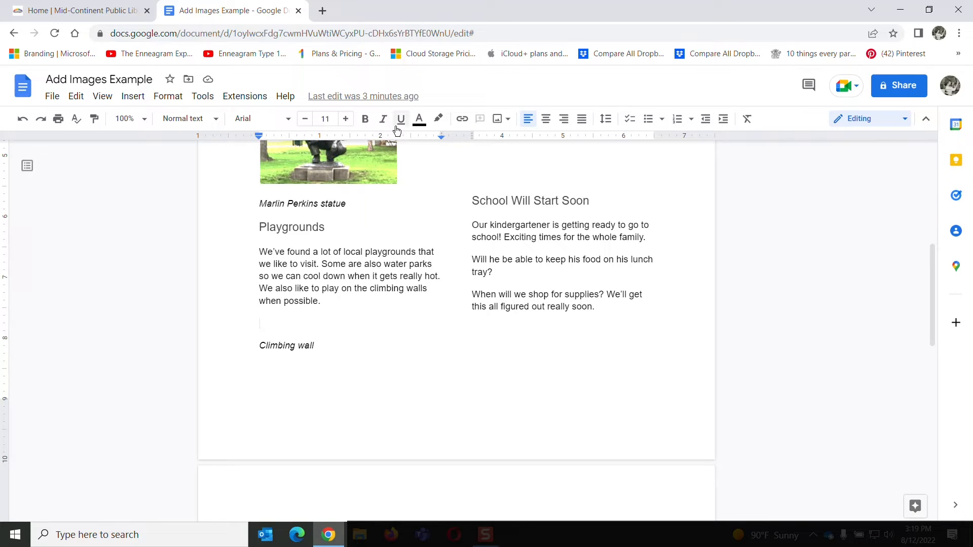
left_click(508, 122)
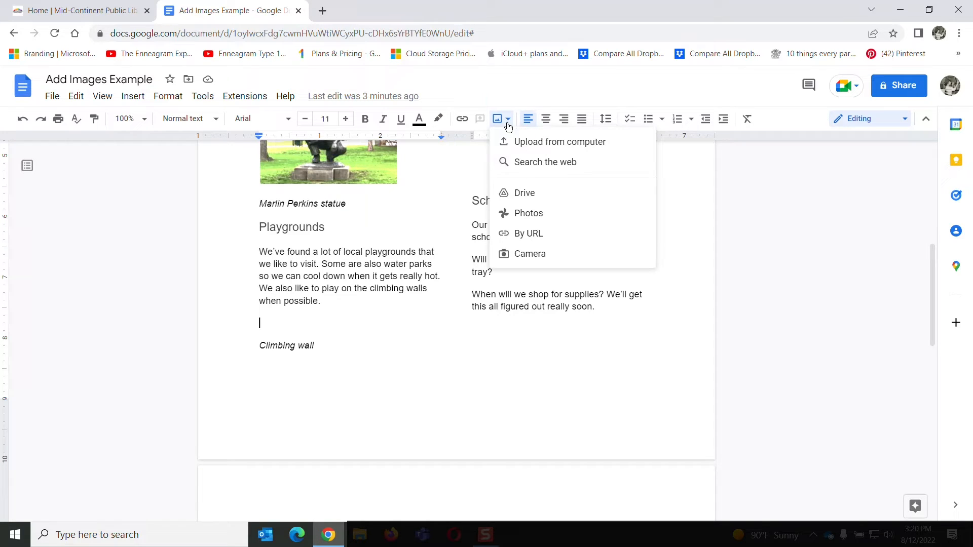
left_click(545, 164)
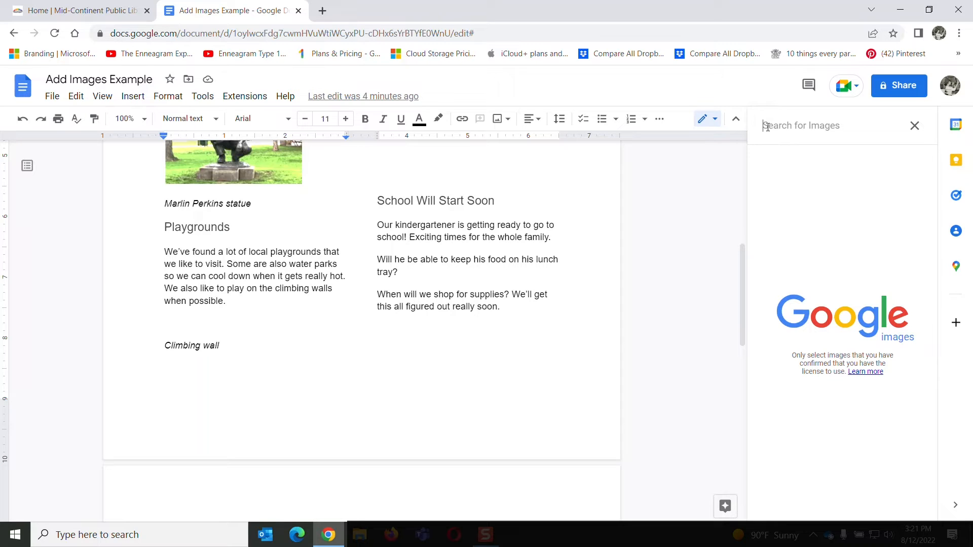
type("clim")
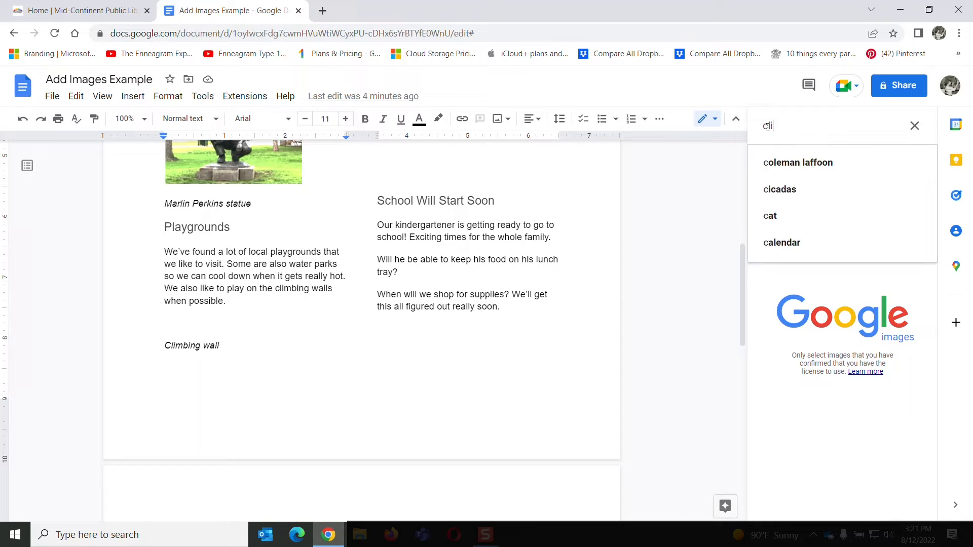
type("bing wall")
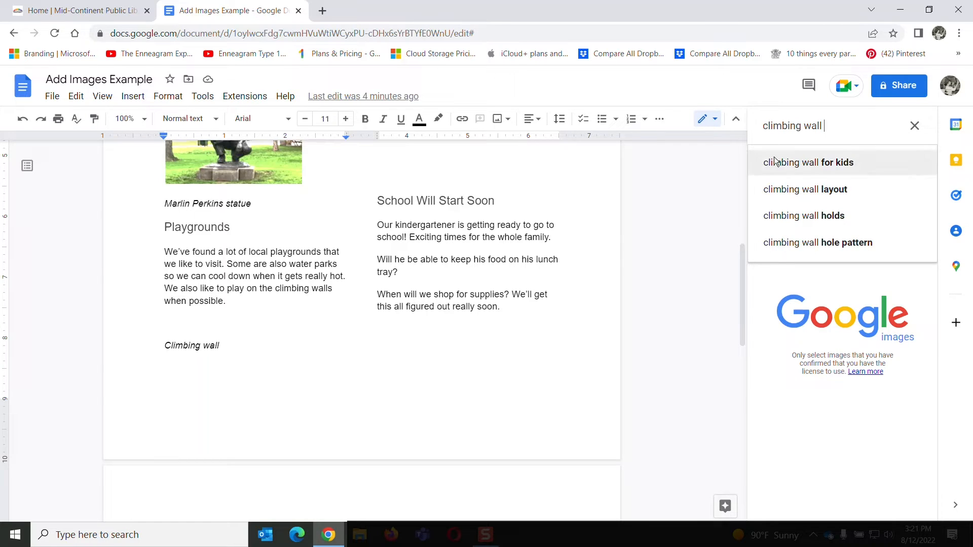
left_click(810, 162)
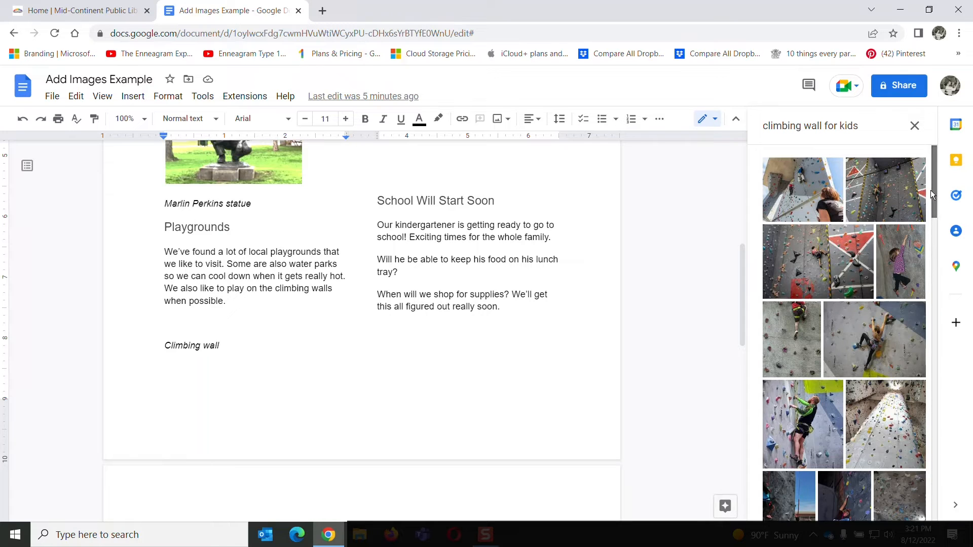
Browse the climbing wall image results and close the image search
scroll(931, 191, "down", 1)
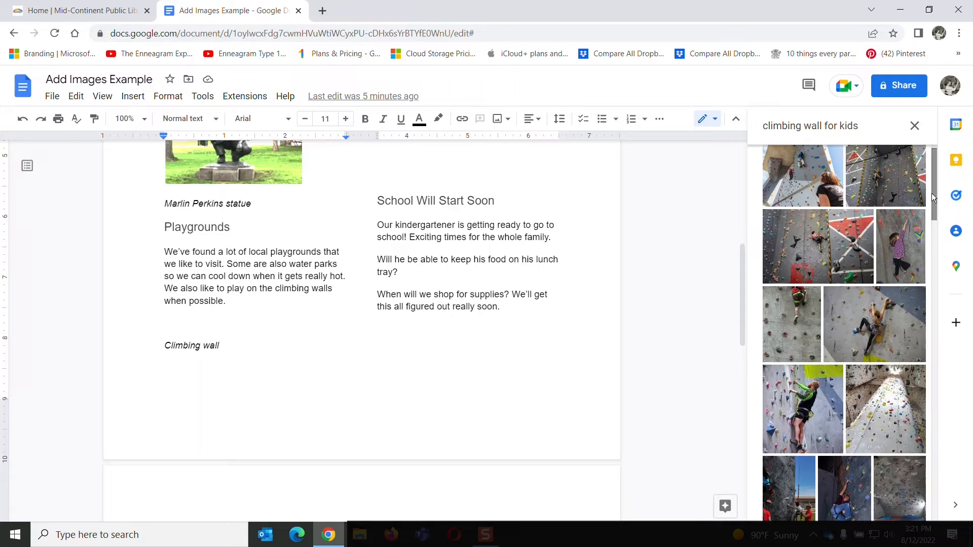
left_click_drag(931, 193, 933, 169)
left_click(915, 125)
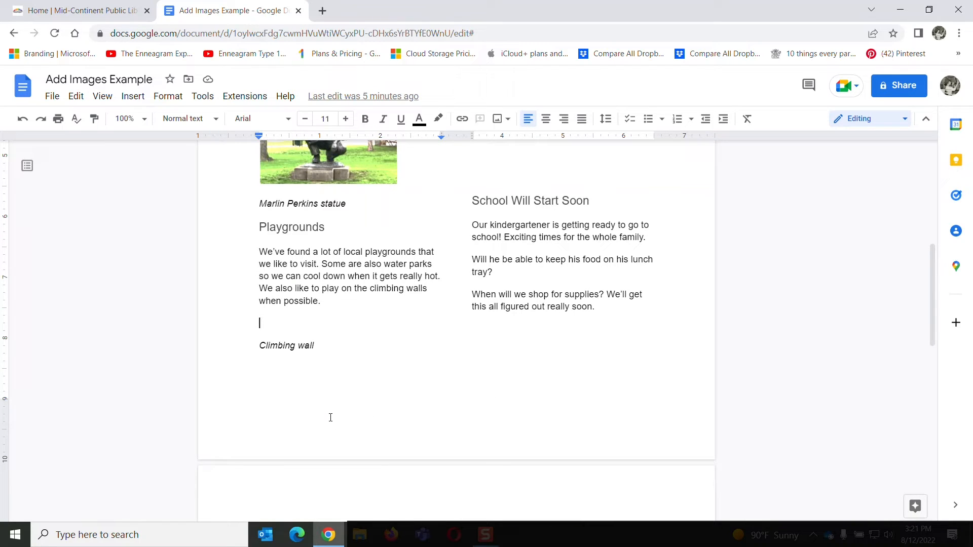
Rerun the web image search for "climbing wall for kids" and insert the photo of two children climbing the teal wall
left_click(510, 122)
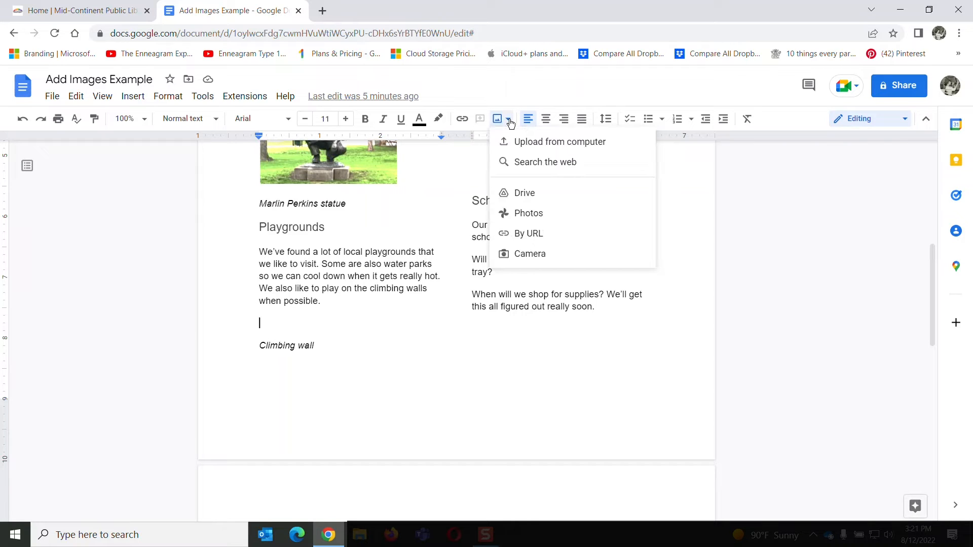
left_click(509, 161)
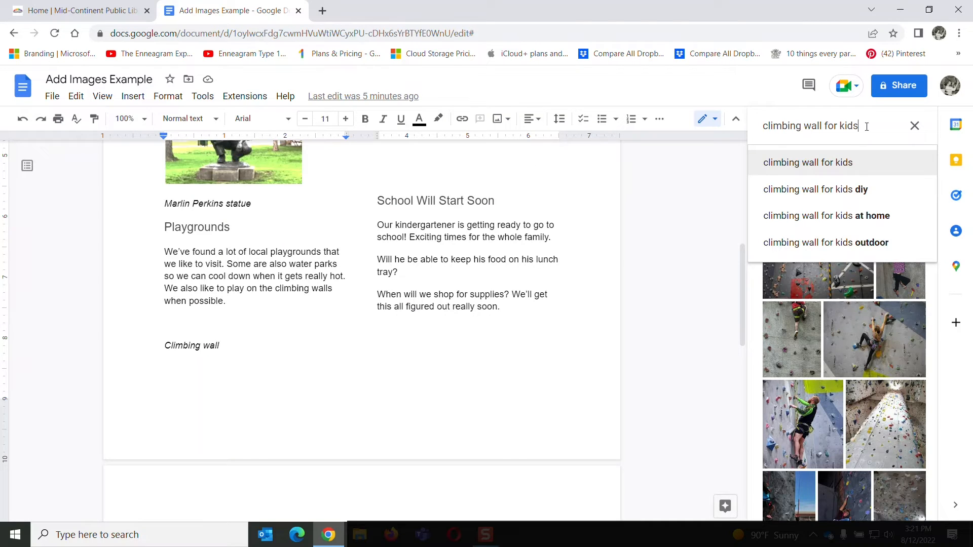
key("Return")
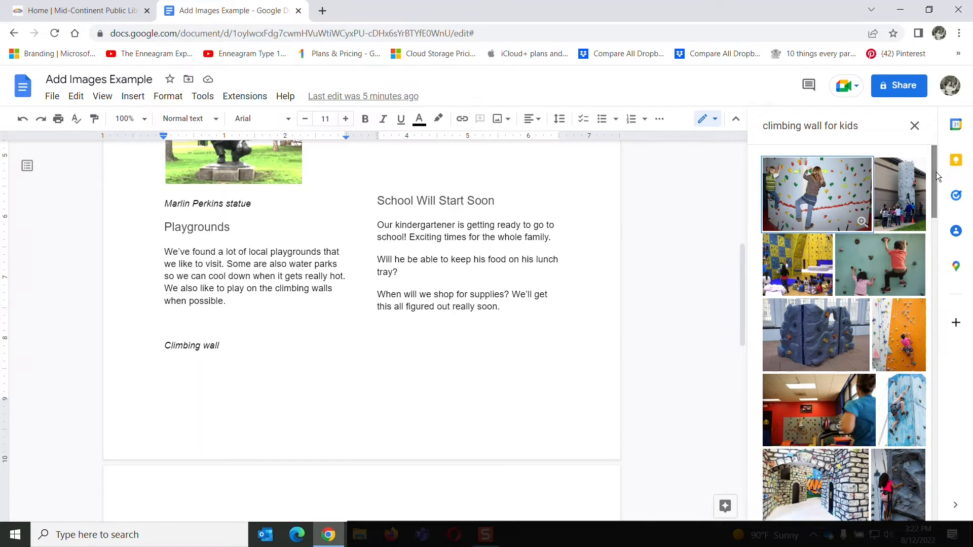
left_click_drag(934, 172, 934, 175)
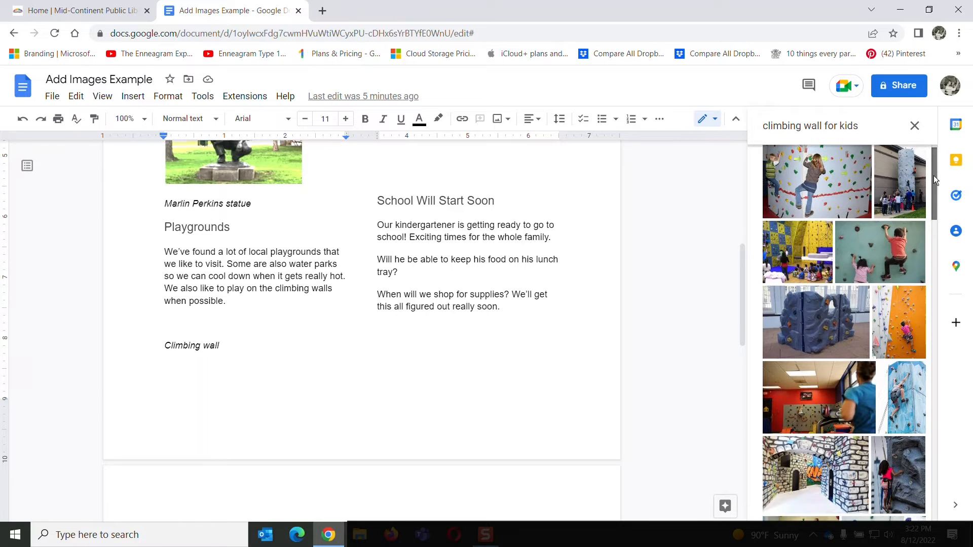
left_click(879, 245)
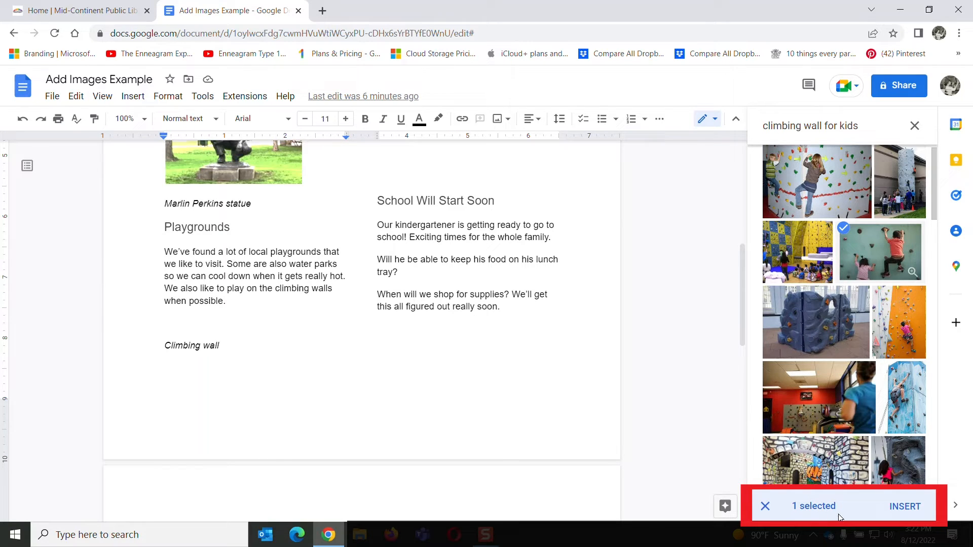
left_click(908, 507)
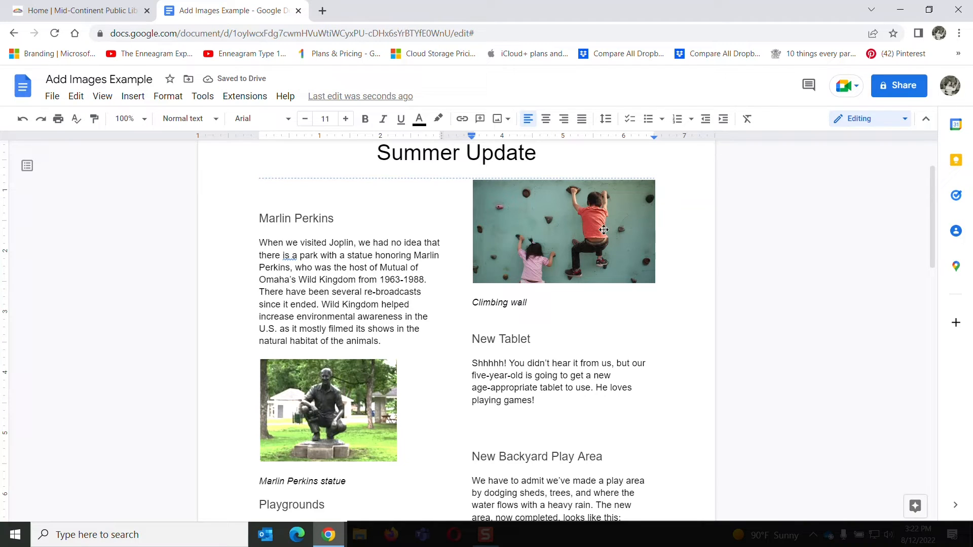
Scale the climbing wall picture down proportionally to about two-thirds of its width so it fits below the Playgrounds text
left_click(641, 268)
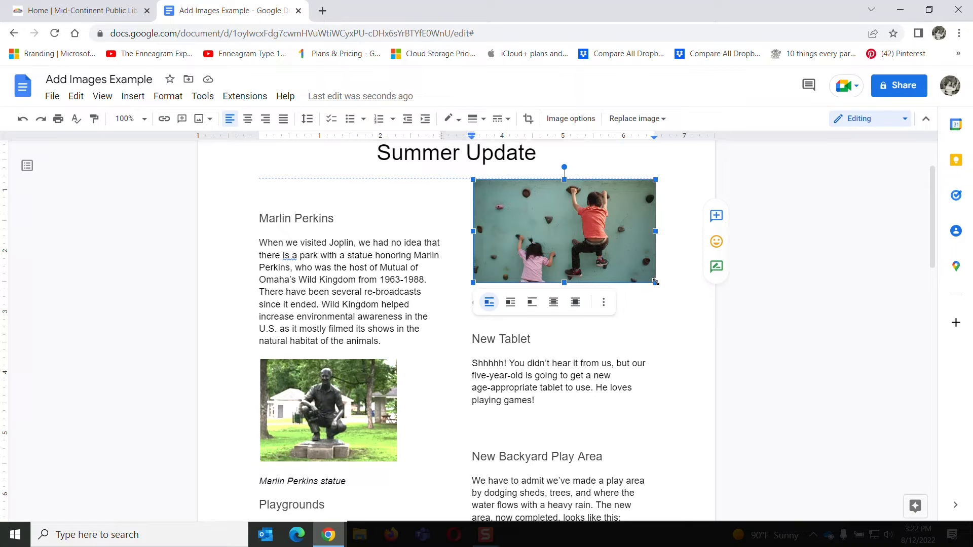
left_click_drag(656, 282, 593, 236)
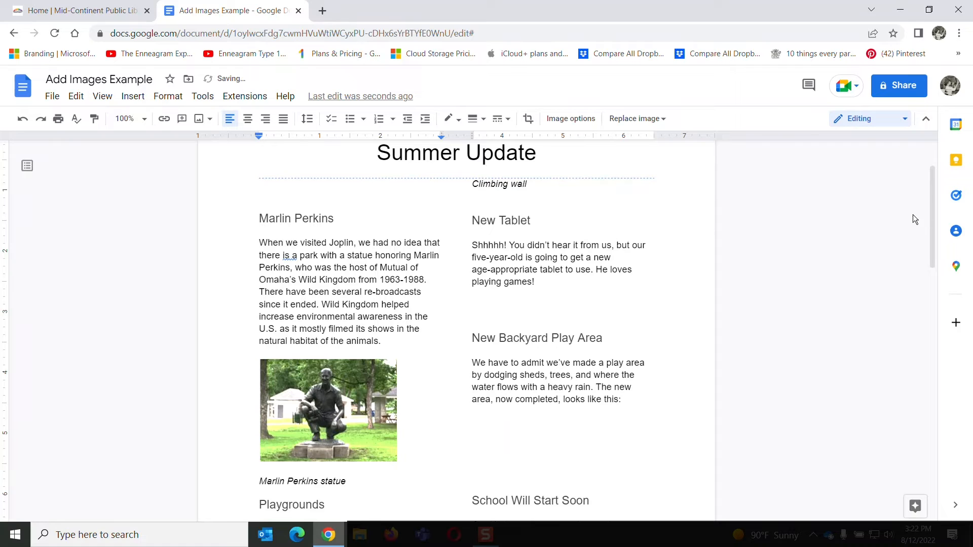
left_click_drag(933, 220, 908, 303)
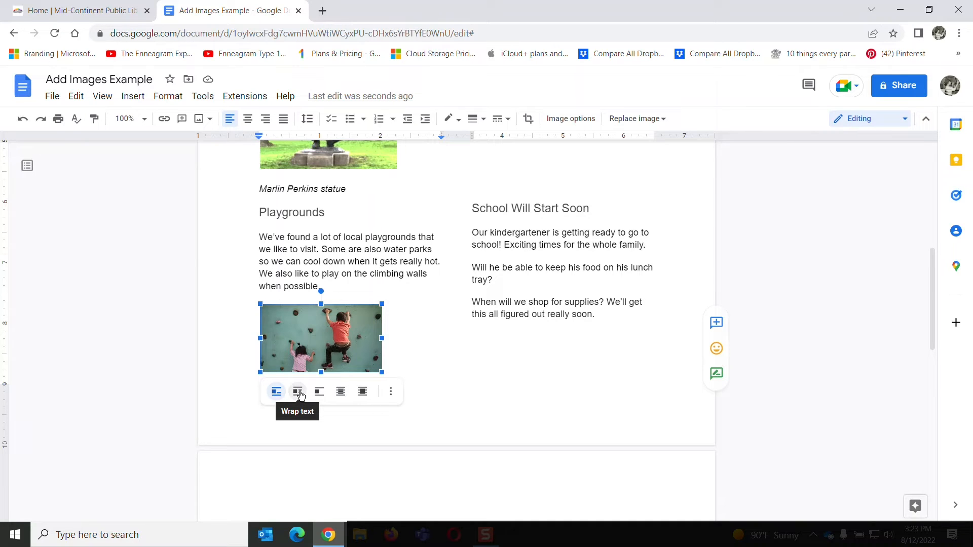
Wrap text around the climbing wall picture, move it to the start of the Playgrounds paragraph, and shrink it slightly
left_click(299, 395)
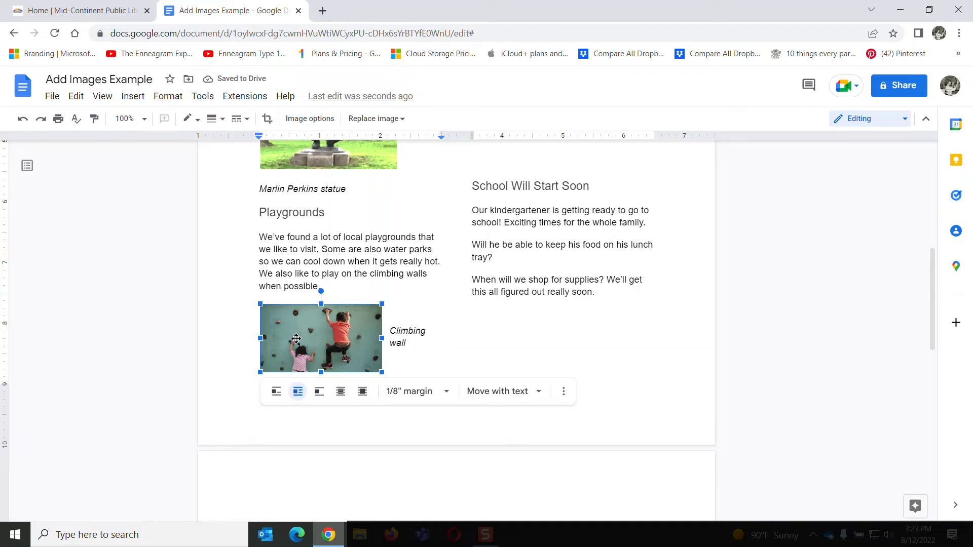
left_click_drag(299, 337, 279, 261)
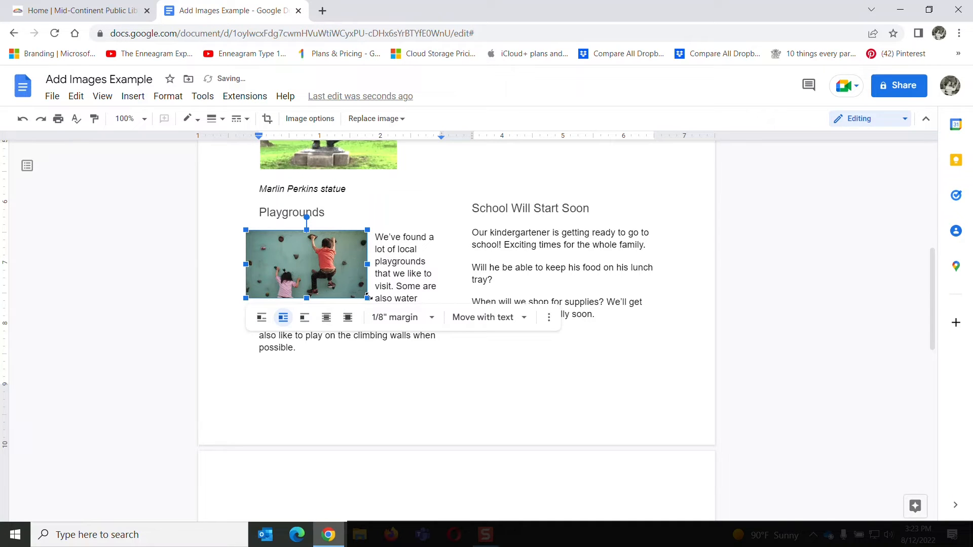
left_click_drag(368, 298, 348, 279)
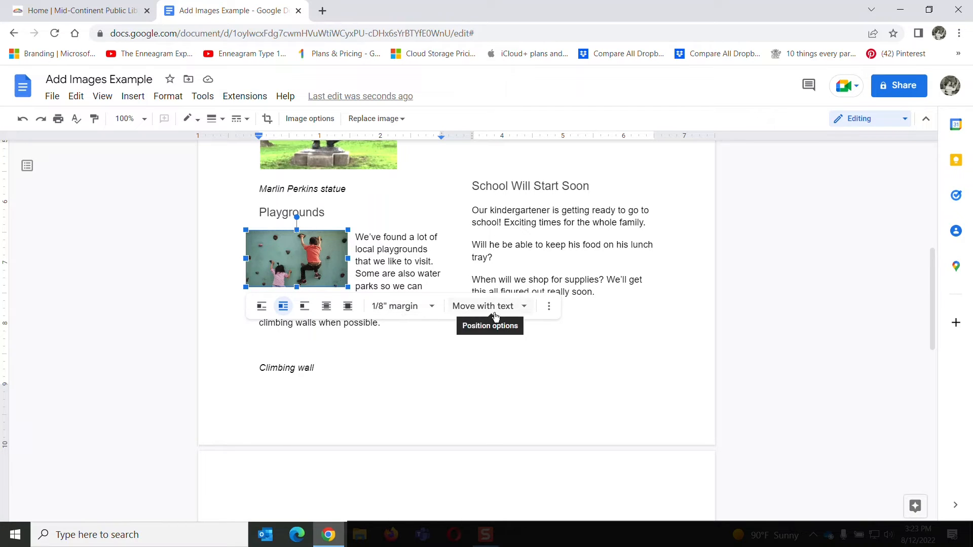
Recolor the climbing wall picture with the bright green Light 5 preset
left_click(550, 307)
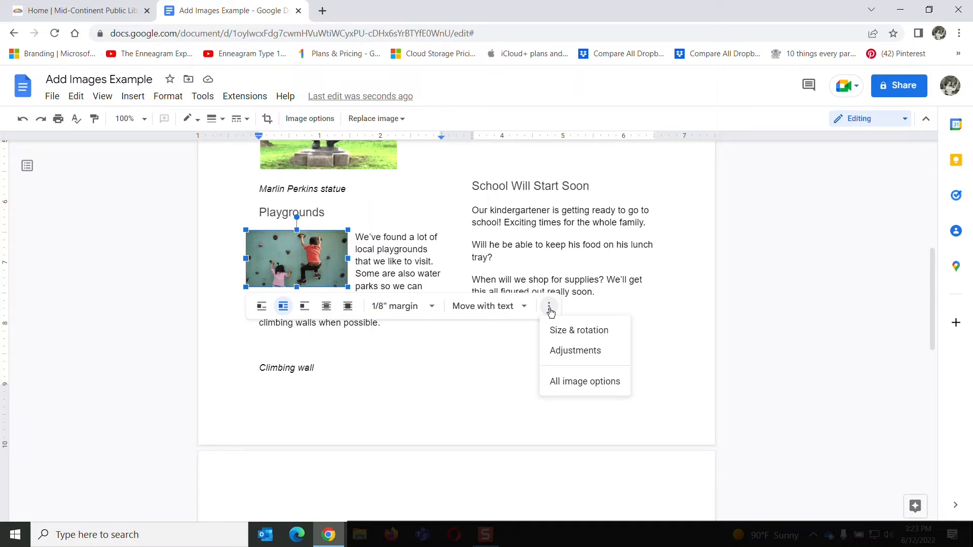
left_click(573, 351)
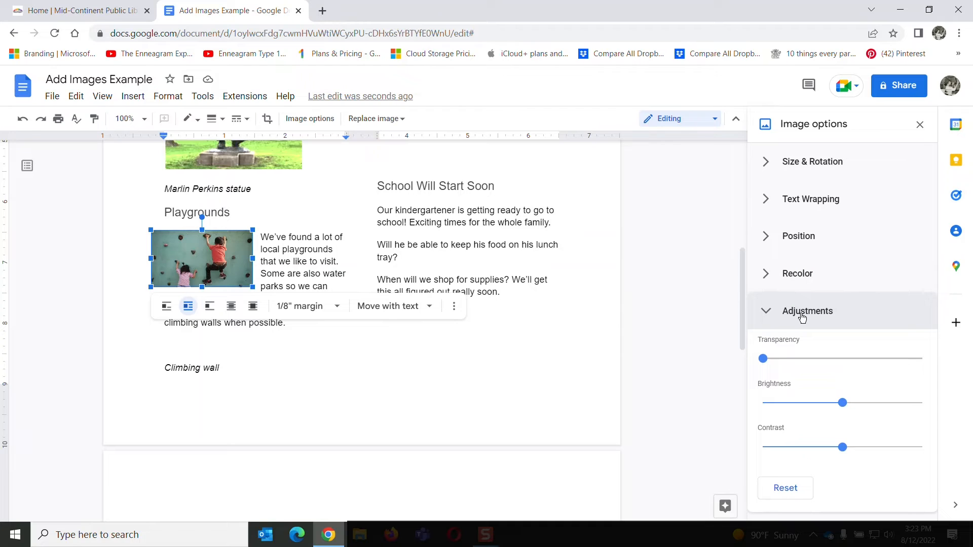
left_click(812, 276)
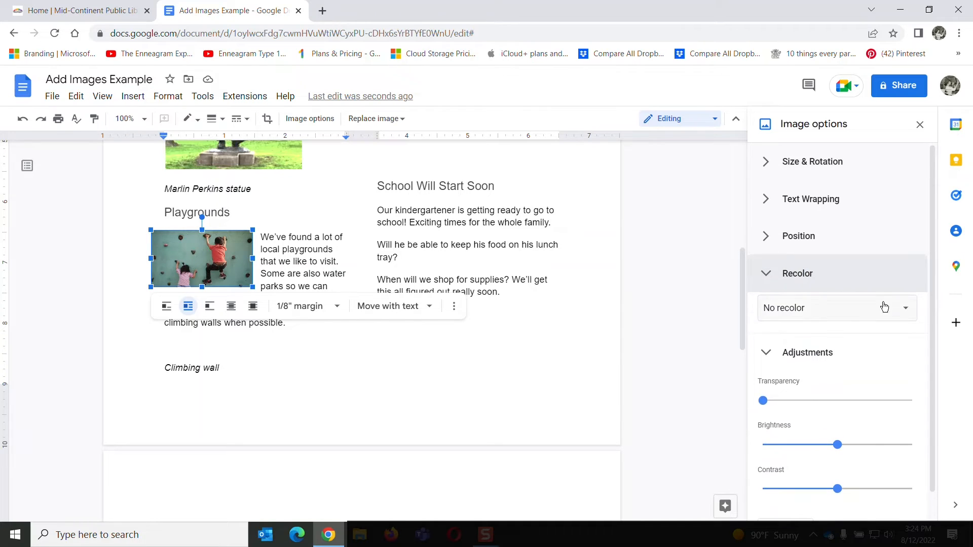
left_click(908, 311)
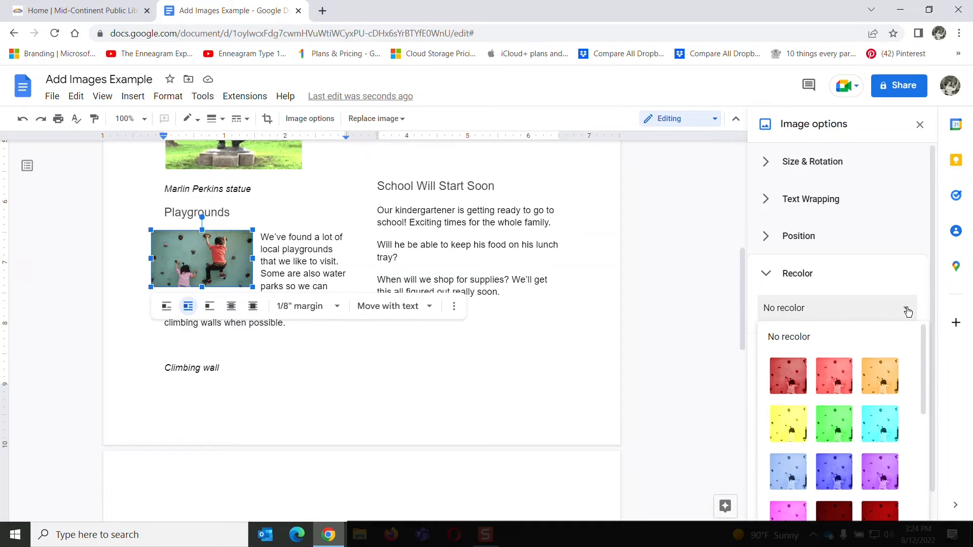
left_click_drag(926, 338, 922, 370)
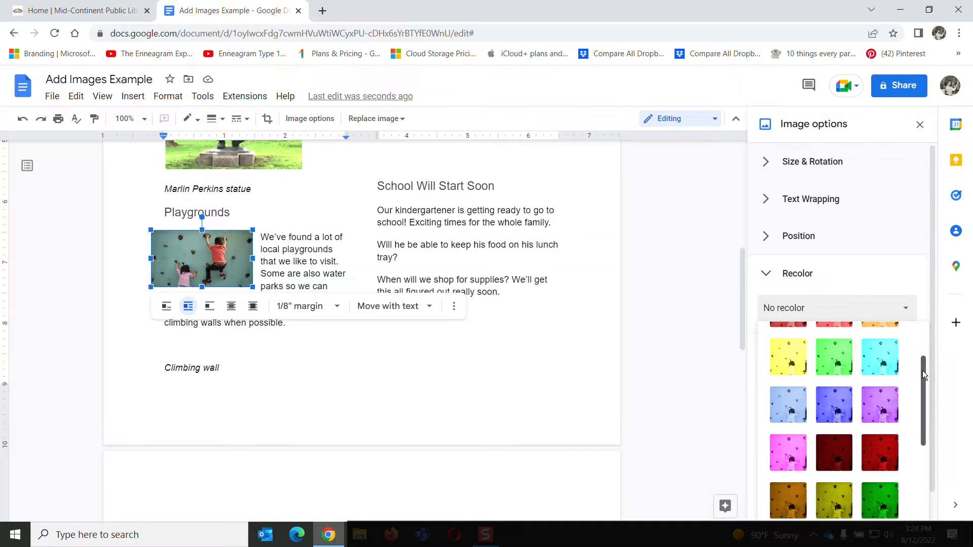
left_click(835, 359)
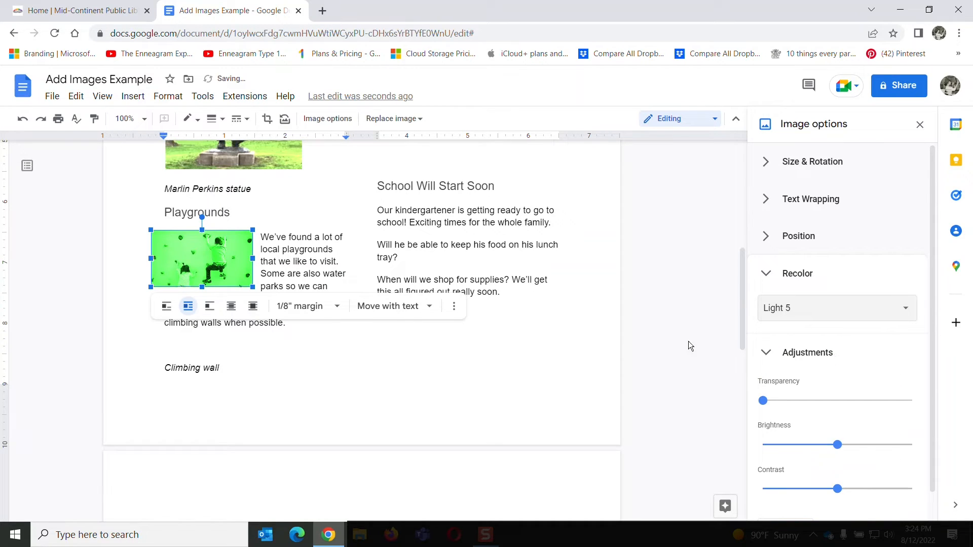
Enlarge the green climbing wall picture slightly, stretch it taller, and deselect it
left_click_drag(252, 287, 263, 293)
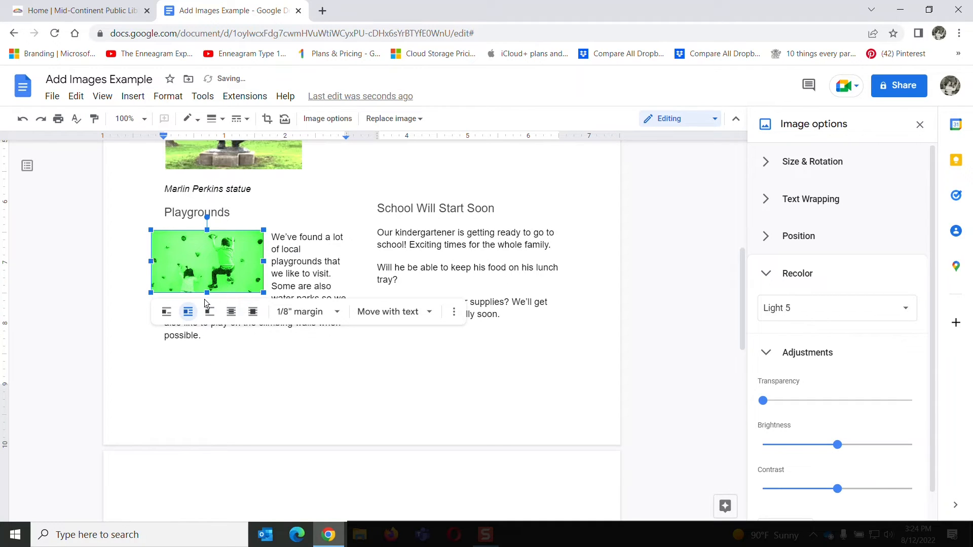
left_click_drag(208, 293, 208, 308)
left_click(255, 345)
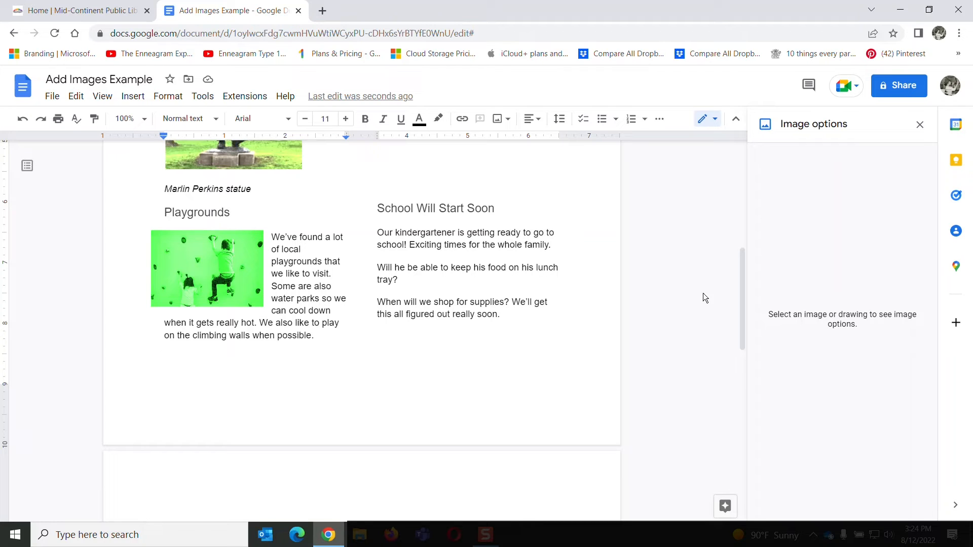
Delete the Climbing wall caption above the New Tablet heading
left_click_drag(741, 301, 741, 208)
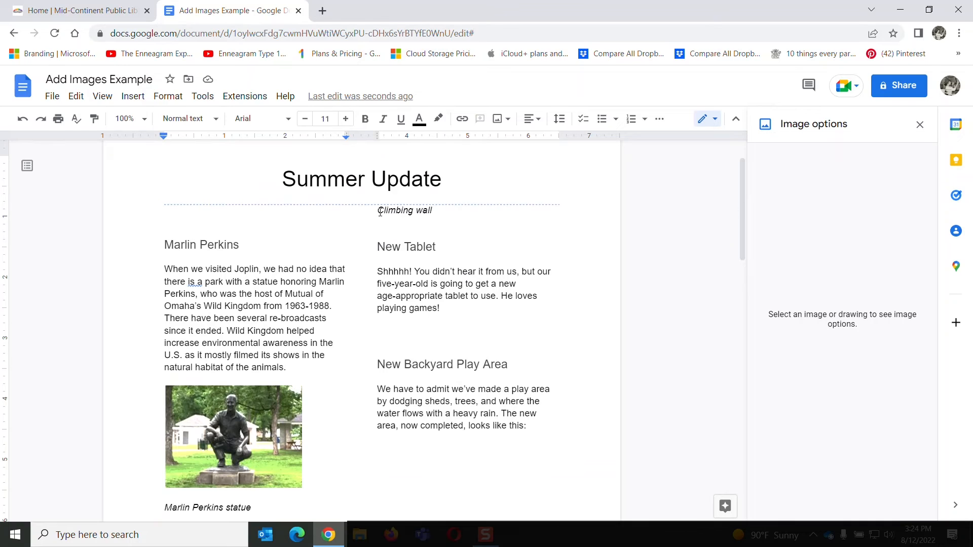
left_click_drag(380, 212, 437, 213)
key("Delete")
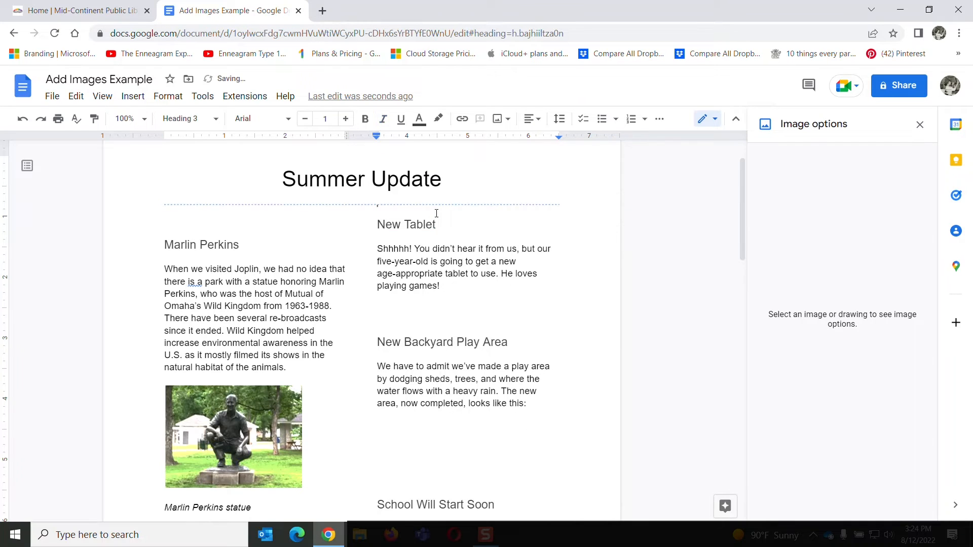
Move the green climbing wall picture below the Playgrounds paragraph, enlarge it slightly, and deselect it
left_click_drag(745, 232, 745, 298)
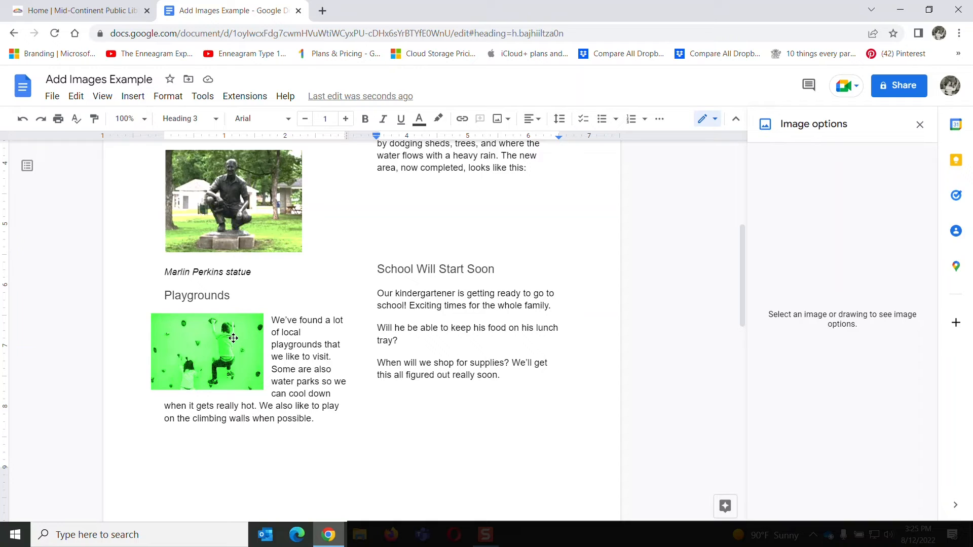
left_click(208, 350)
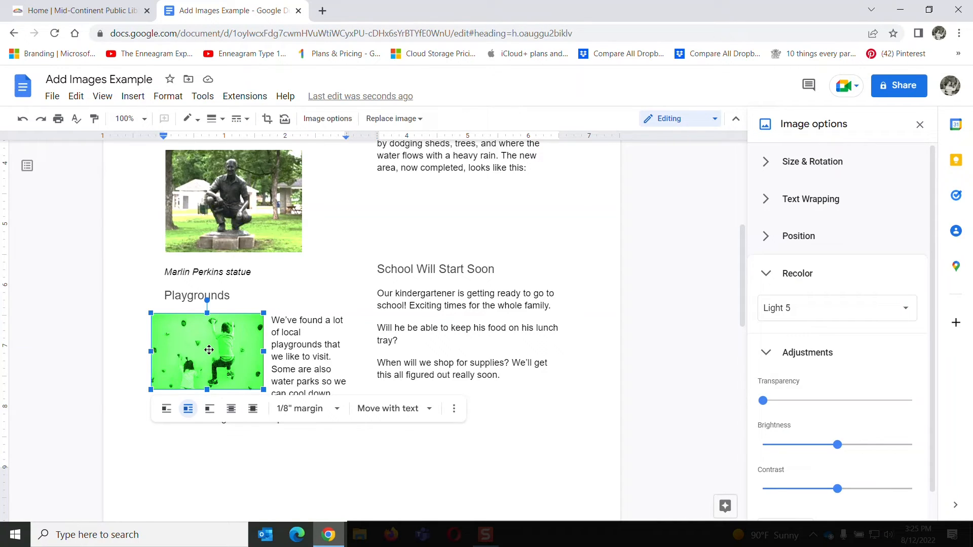
left_click_drag(208, 349, 208, 378)
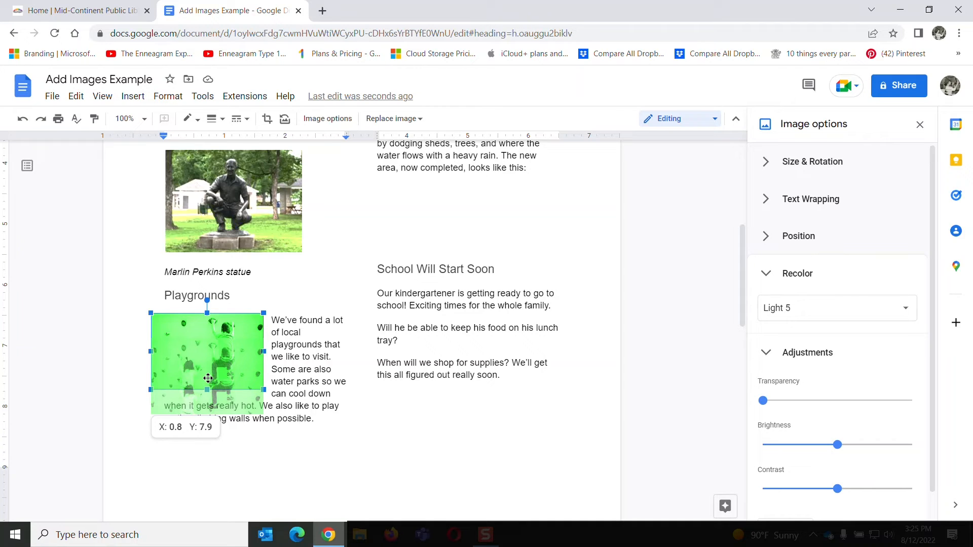
left_click_drag(208, 378, 212, 398)
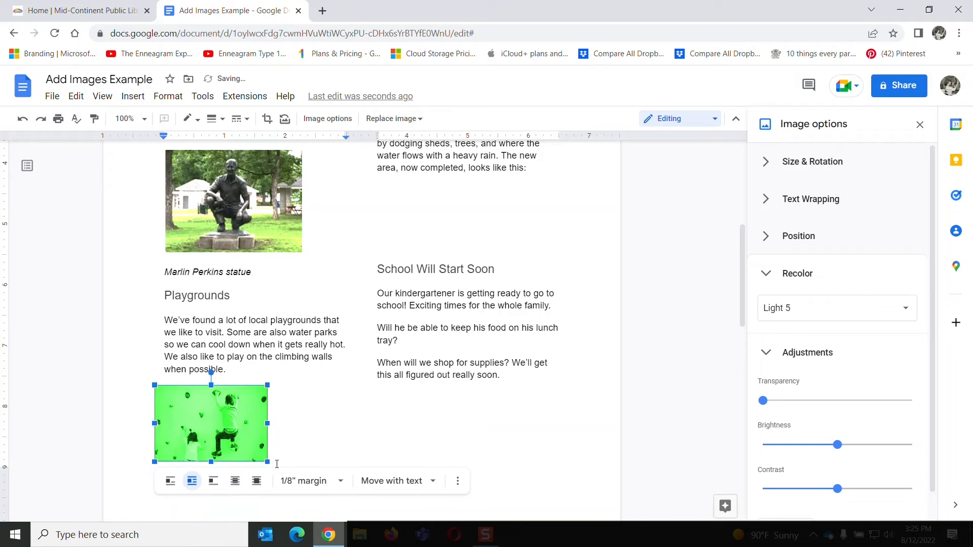
left_click_drag(268, 463, 287, 476)
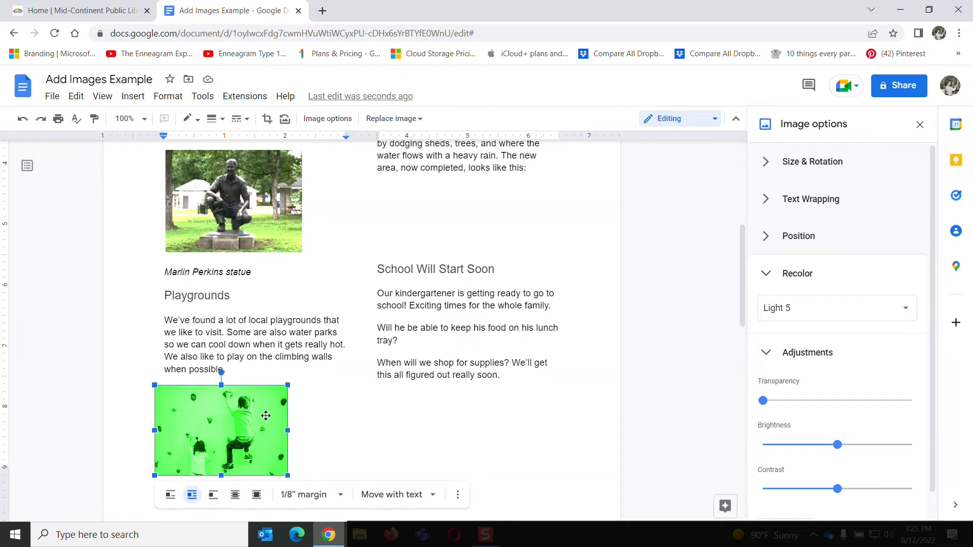
left_click(291, 414)
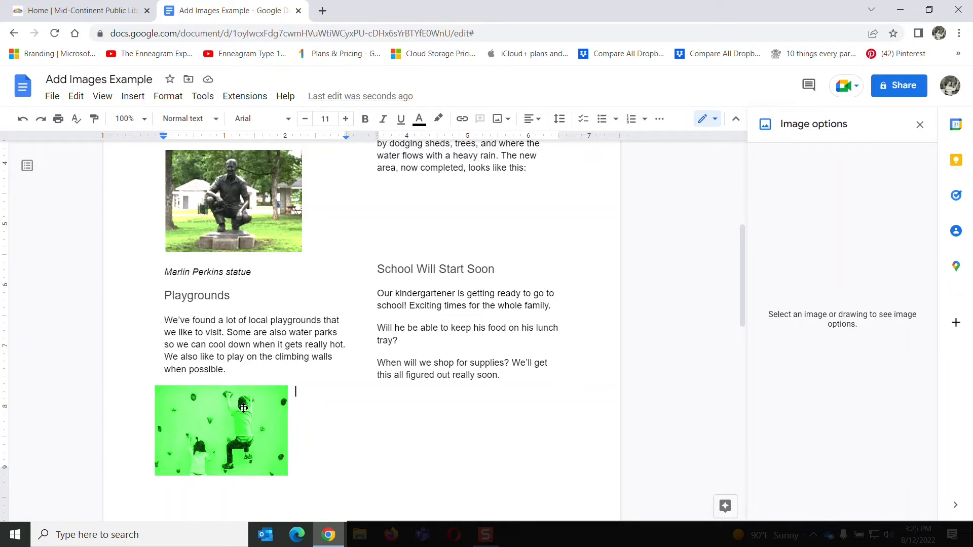
Move the climbing wall picture to about X 0.25 in, Y 1.15 in relative to its paragraph, and close the image options
left_click(201, 412)
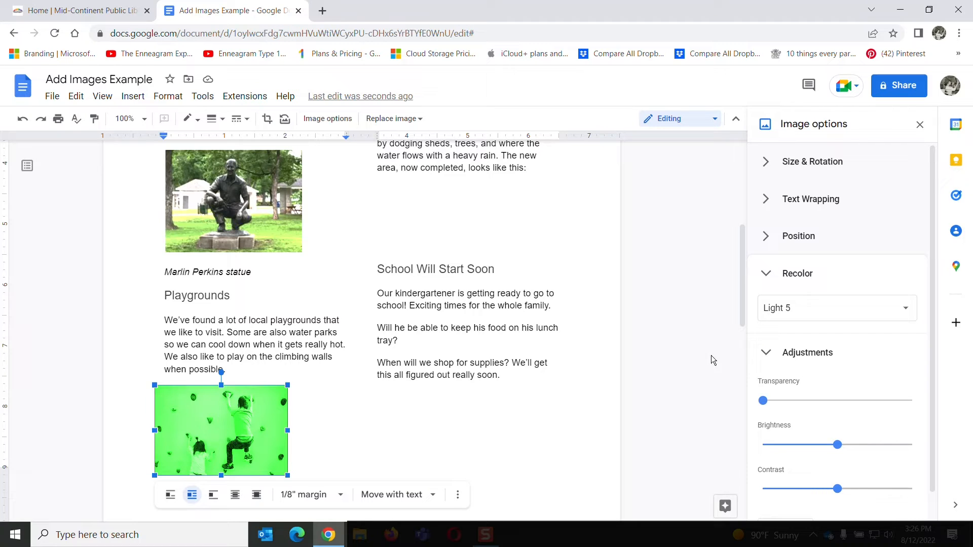
left_click(808, 239)
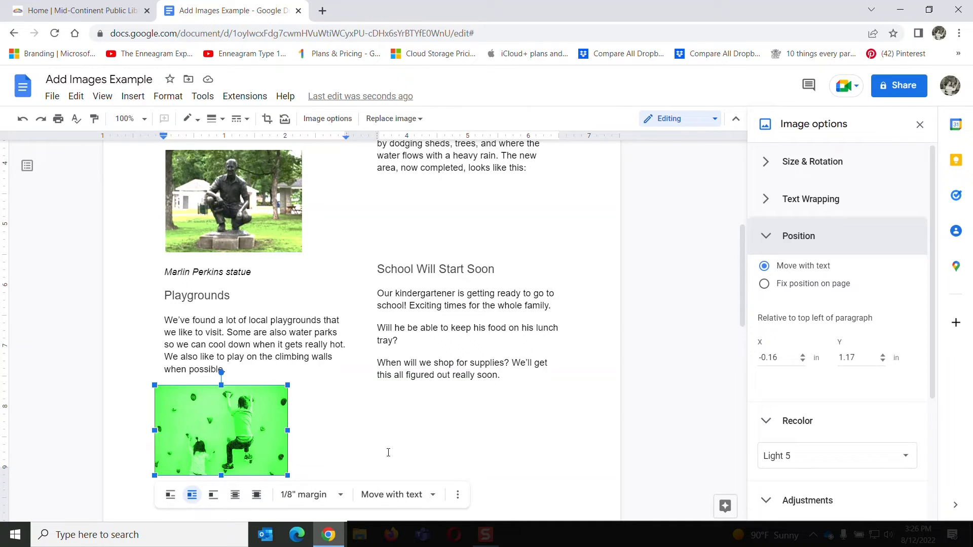
left_click_drag(249, 439, 256, 424)
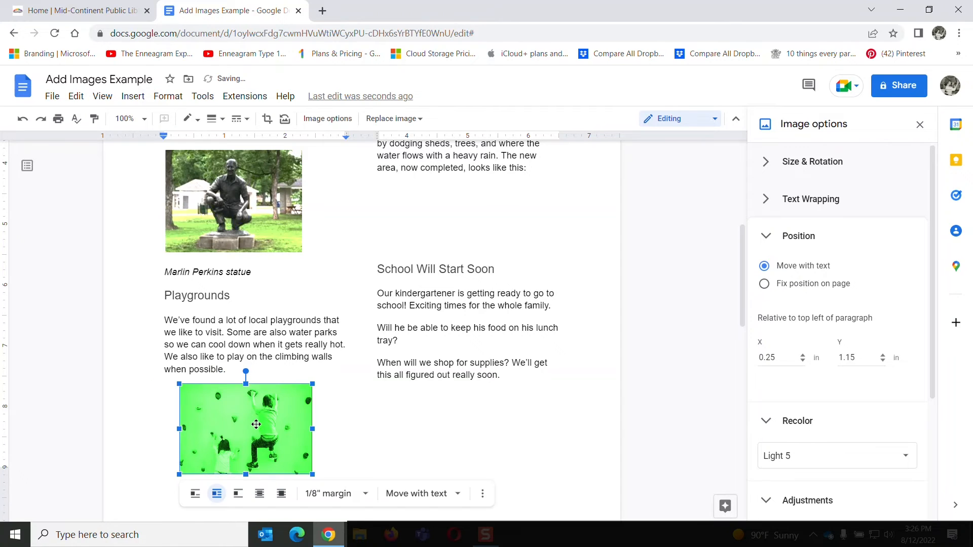
left_click(354, 440)
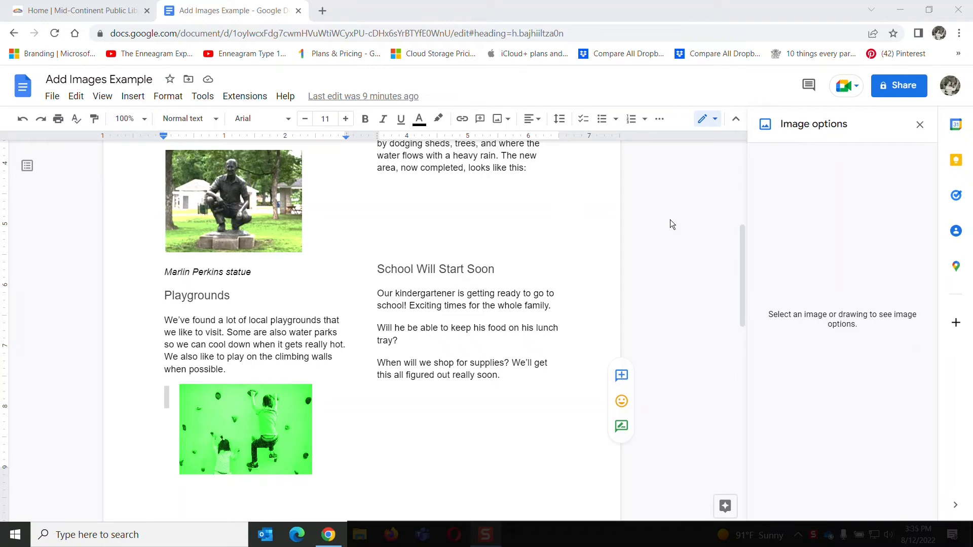
left_click(920, 126)
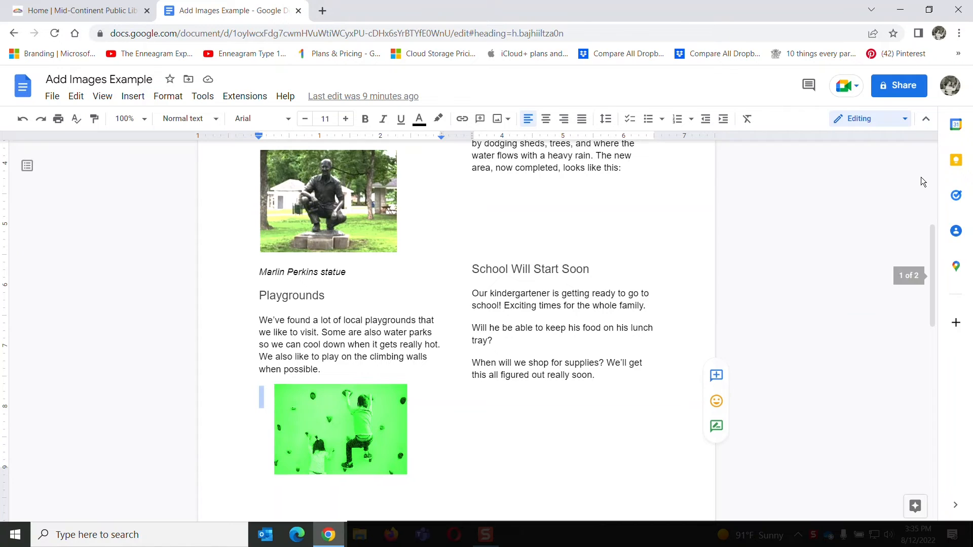
Start inserting a Drive image on the blank line under the New Tablet paragraph and browse the My Drive files
left_click_drag(931, 245, 931, 193)
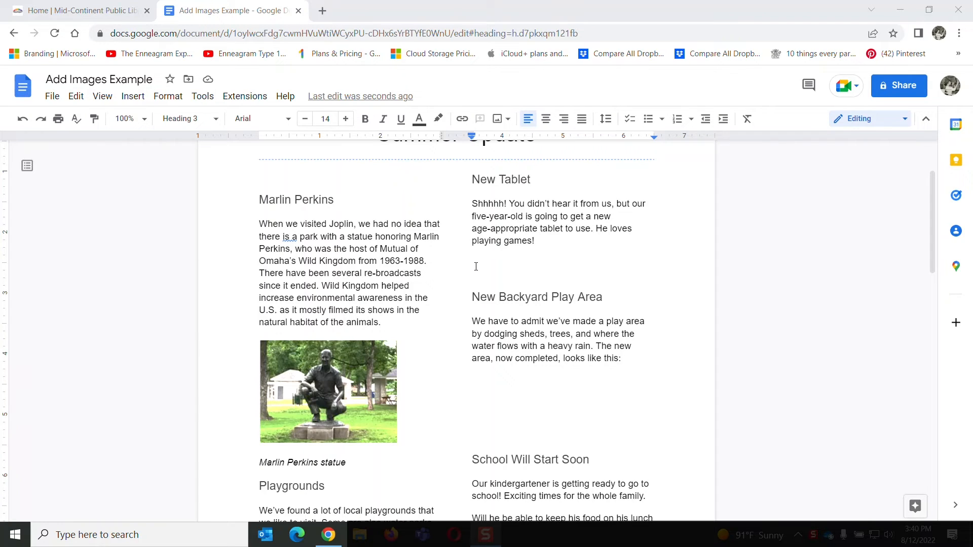
left_click(476, 266)
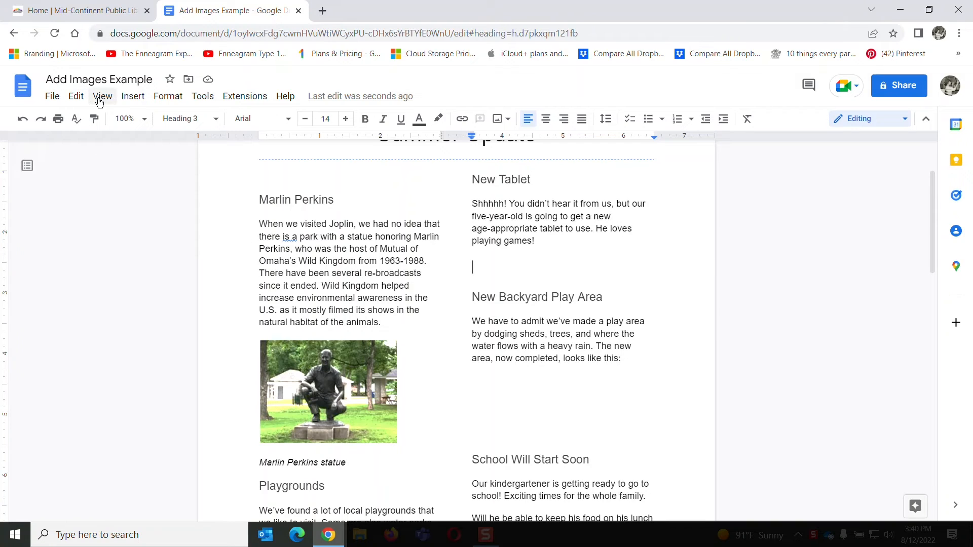
left_click(135, 98)
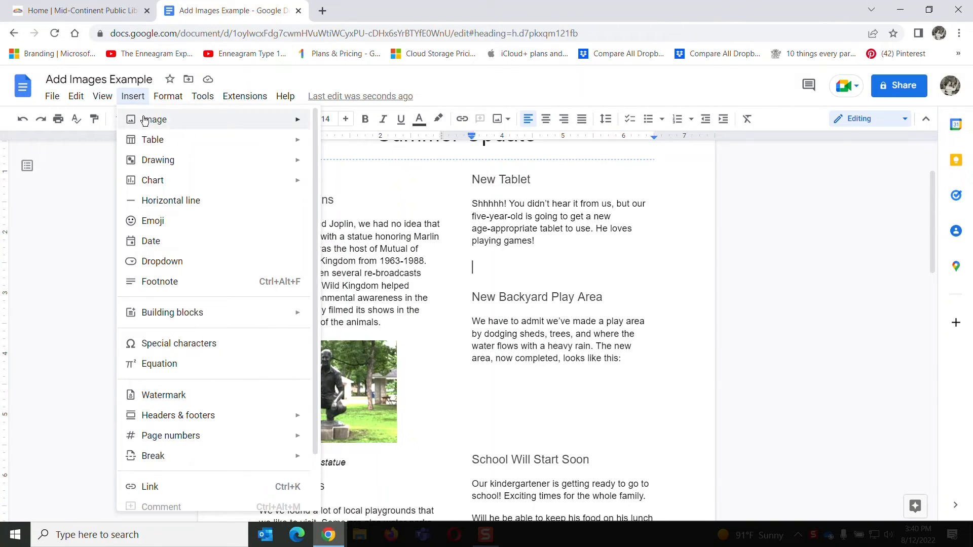
mouse_move(145, 121)
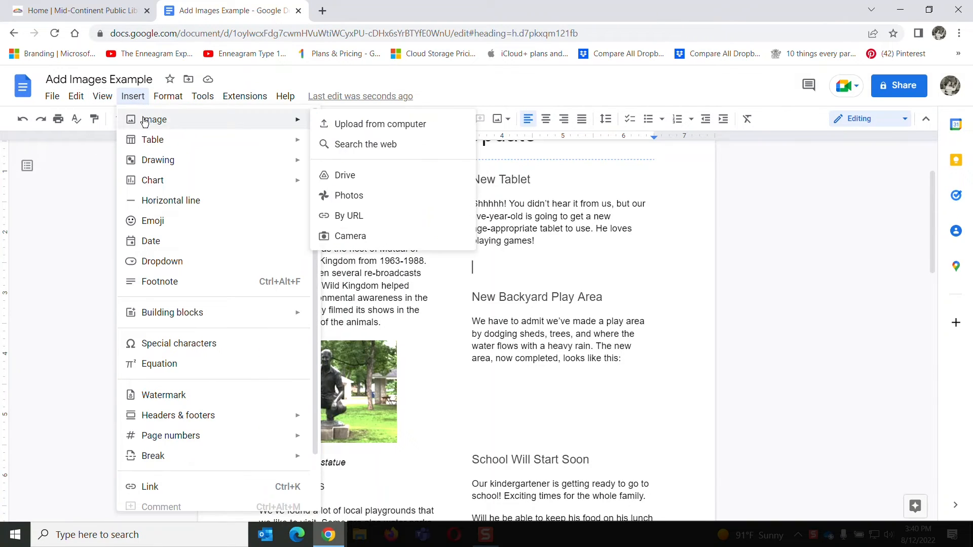
left_click(360, 176)
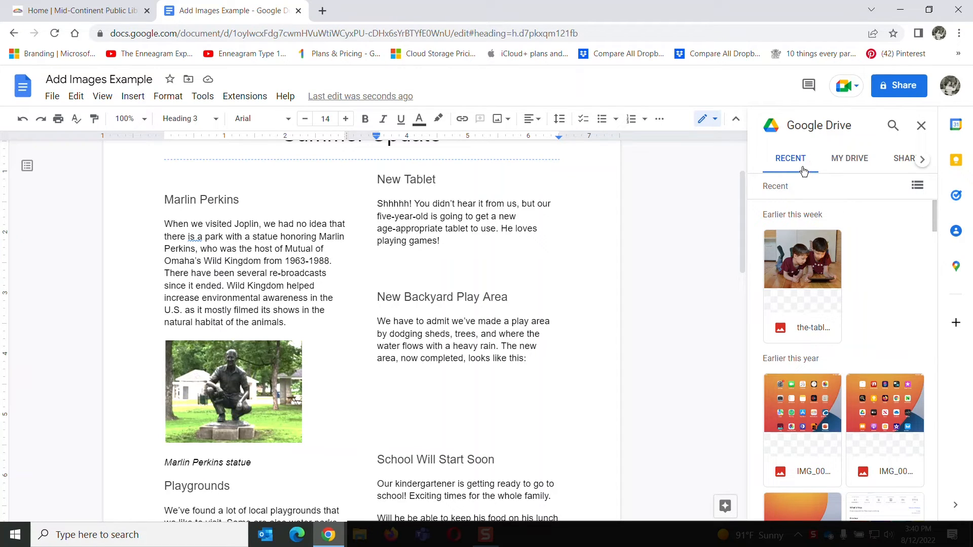
left_click(862, 161)
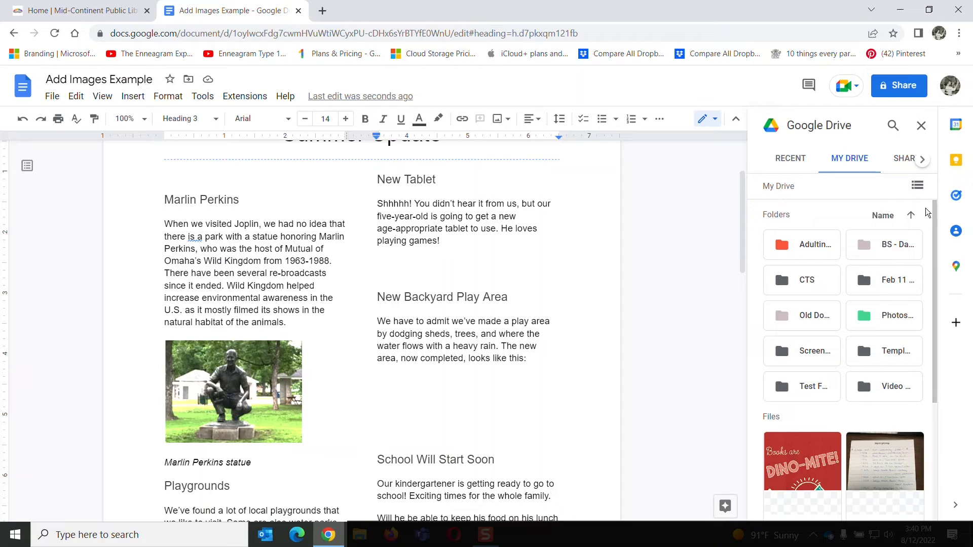
scroll(936, 233, "down", 1)
left_click_drag(936, 233, 935, 355)
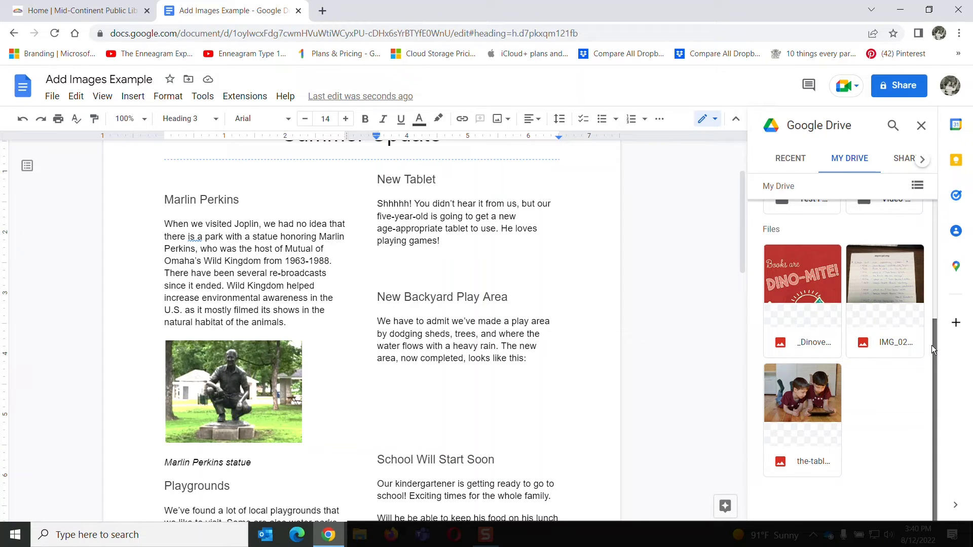
scroll(932, 345, "up", 4)
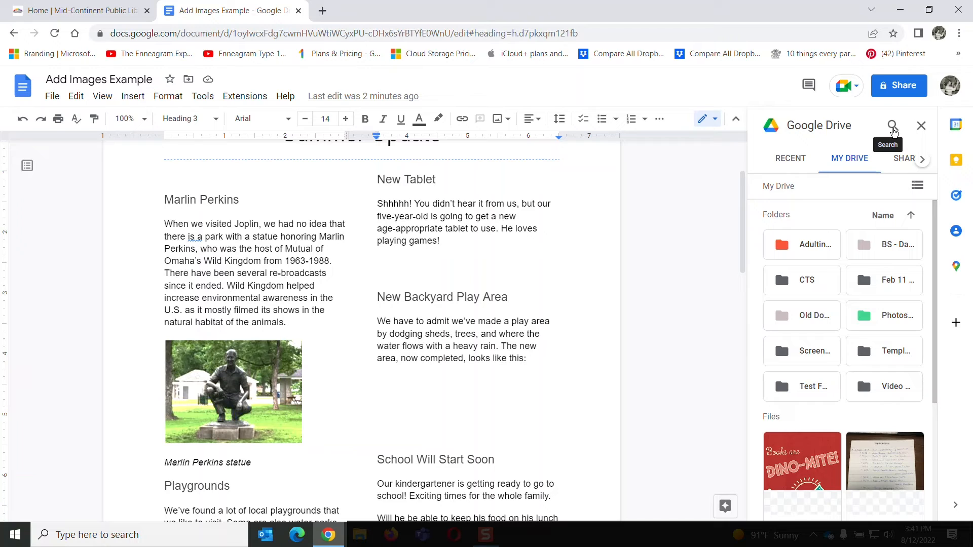
Search Drive for "the tablet" and insert the photo of two boys using a tablet
left_click(893, 127)
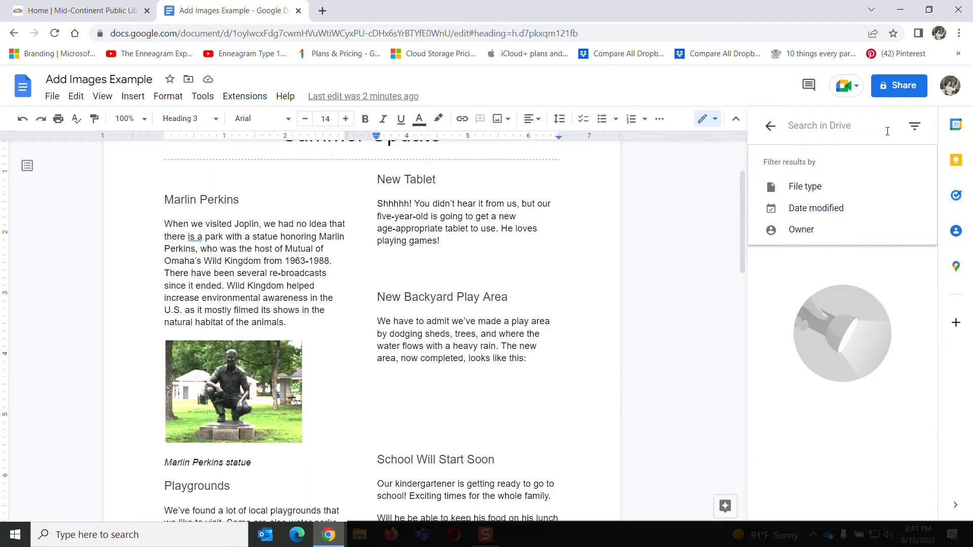
type("the tablet")
key("Return")
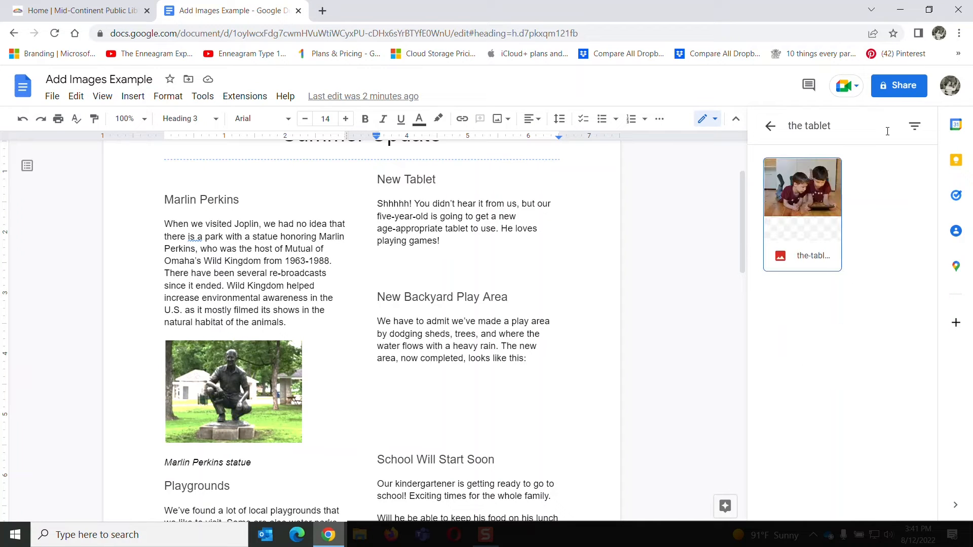
left_click(804, 196)
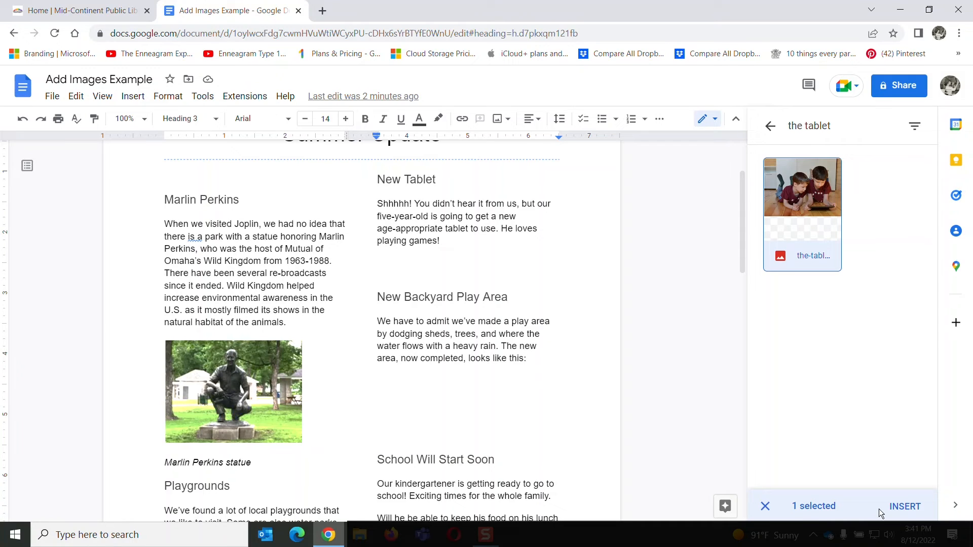
left_click(905, 507)
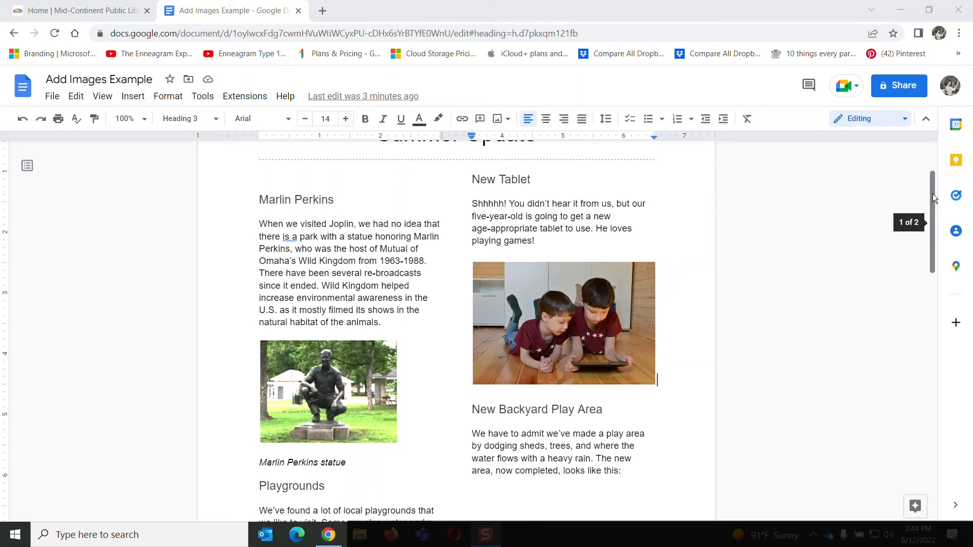
Insert the Aug 9, 2022 playground slide photo from Google Photos below the New Backyard Play Area paragraph
left_click_drag(933, 194, 932, 228)
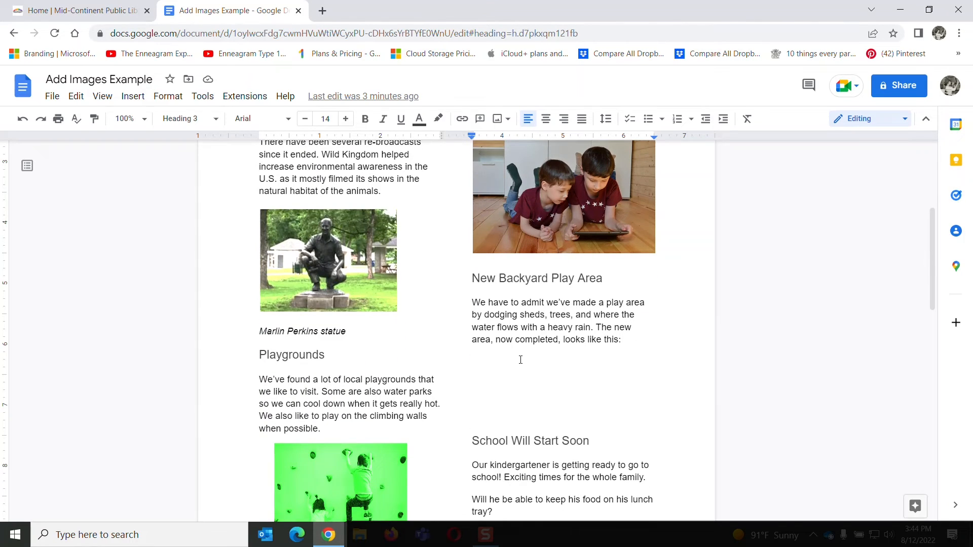
left_click(482, 366)
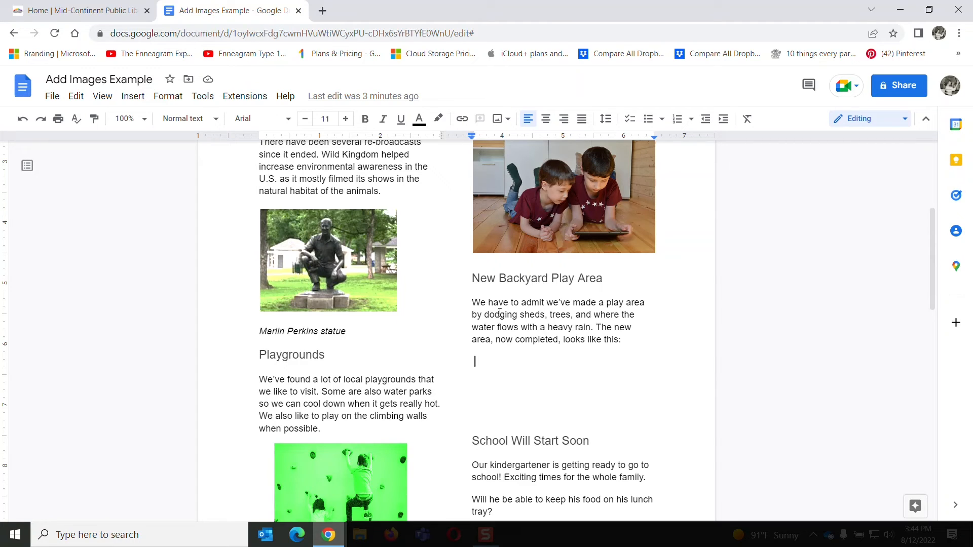
left_click(507, 120)
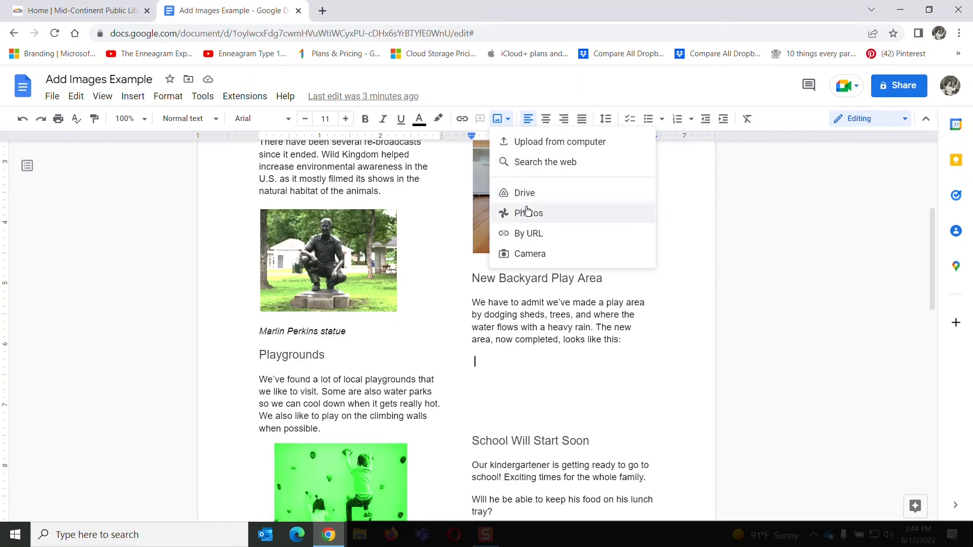
left_click(539, 215)
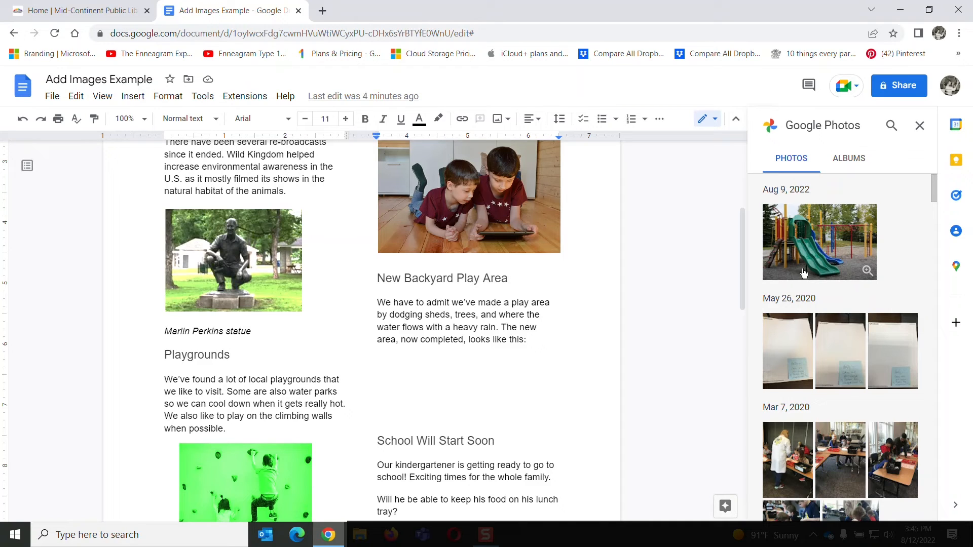
left_click(820, 248)
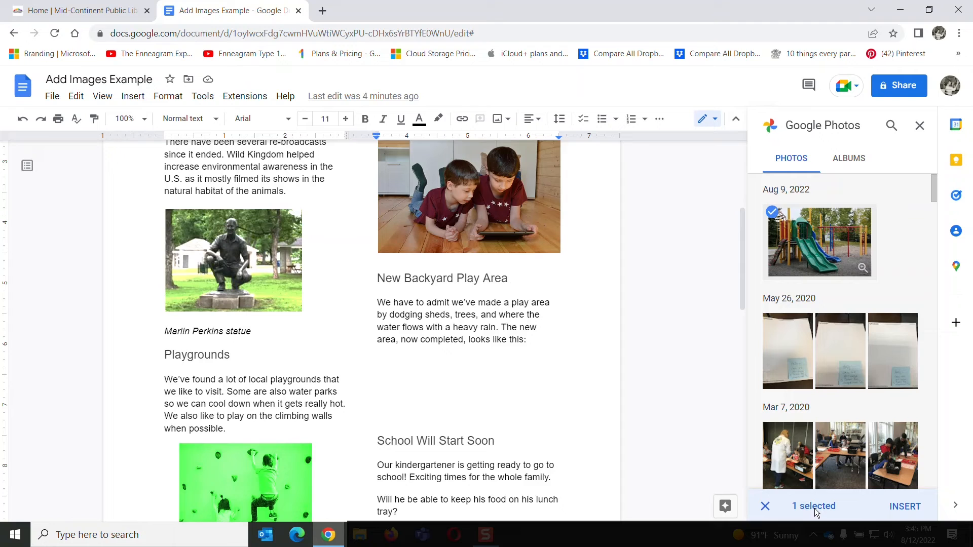
left_click(906, 507)
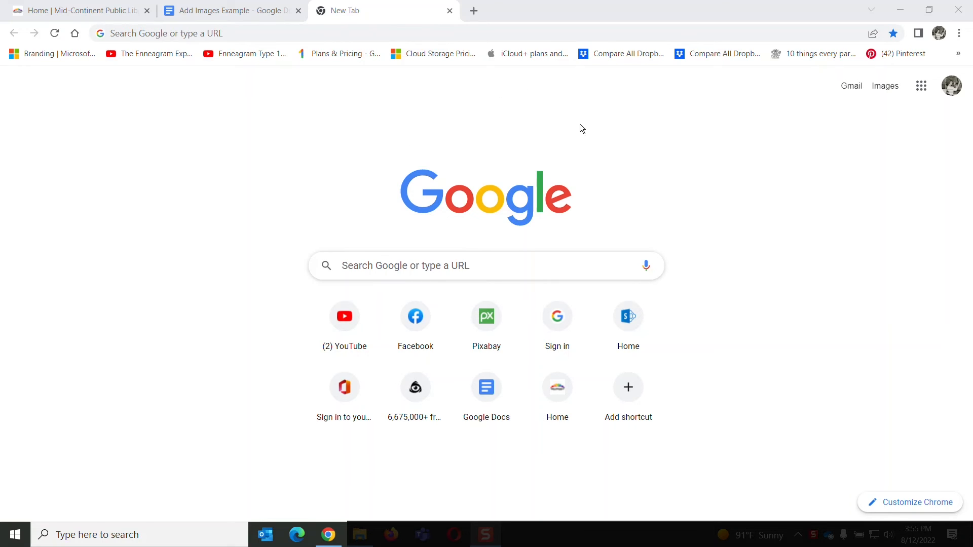
Search Google Images for "school" and copy the link address of the Welcome Back to School picture from time.com
left_click(886, 86)
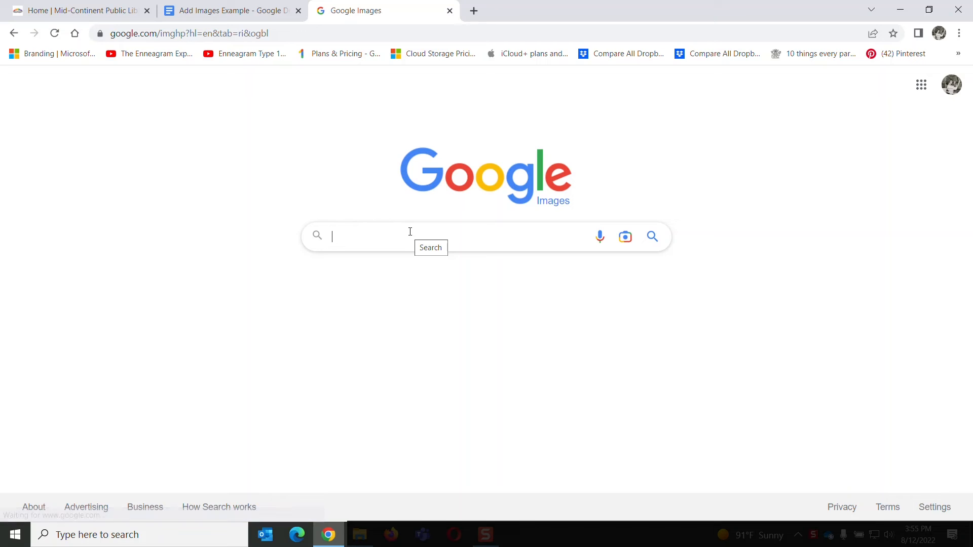
type("school")
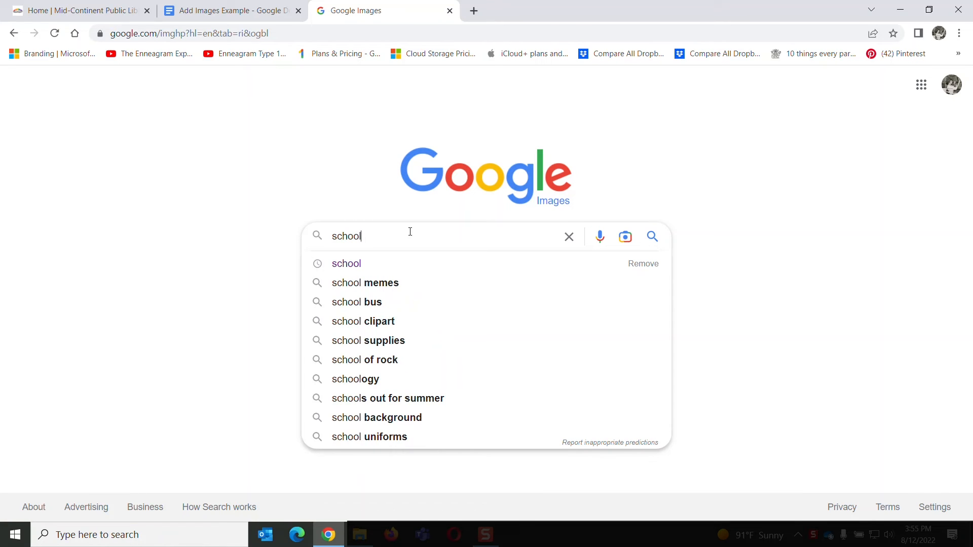
key("Return")
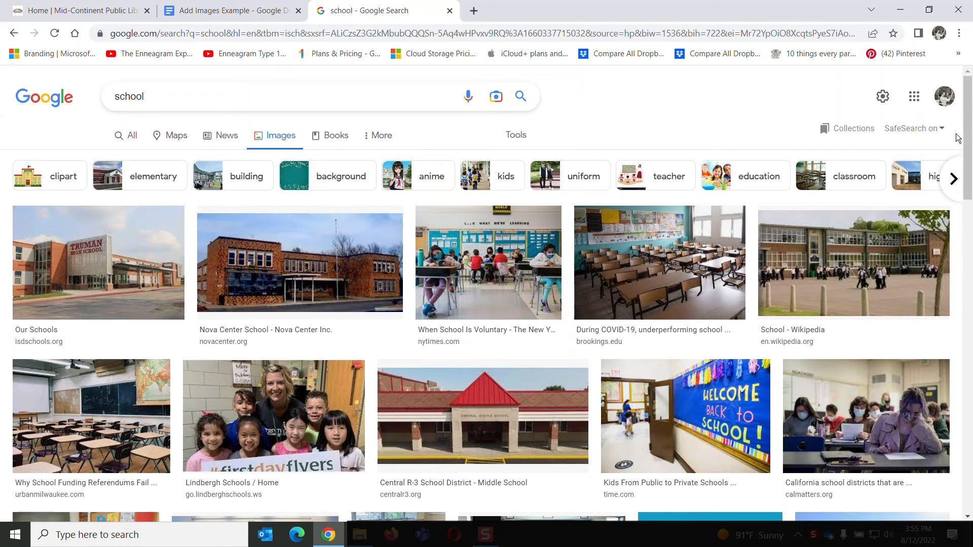
left_click_drag(969, 124, 968, 178)
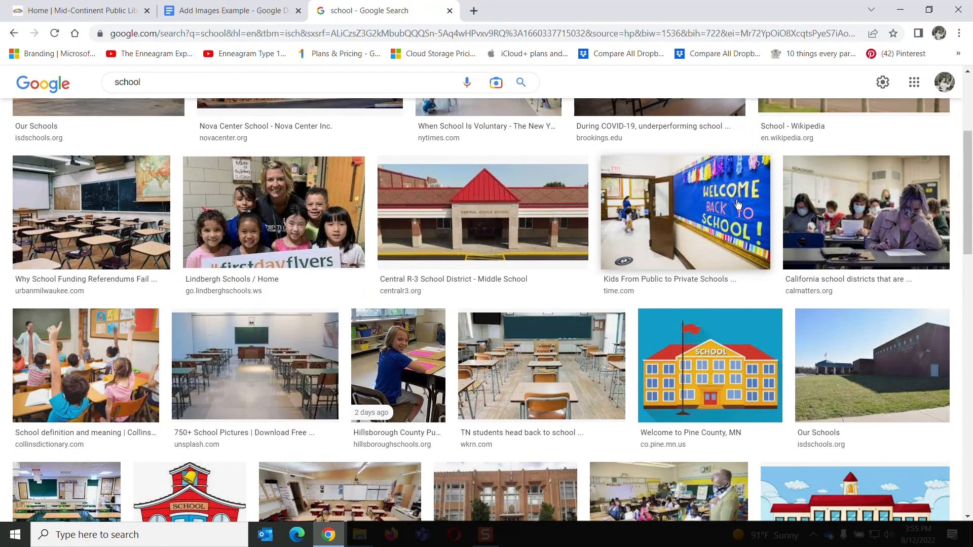
right_click(688, 206)
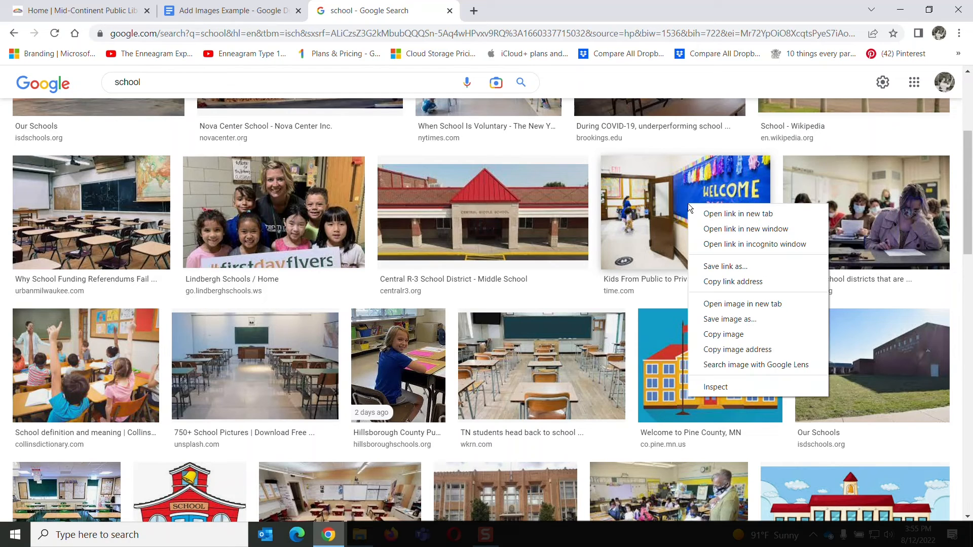
left_click(717, 281)
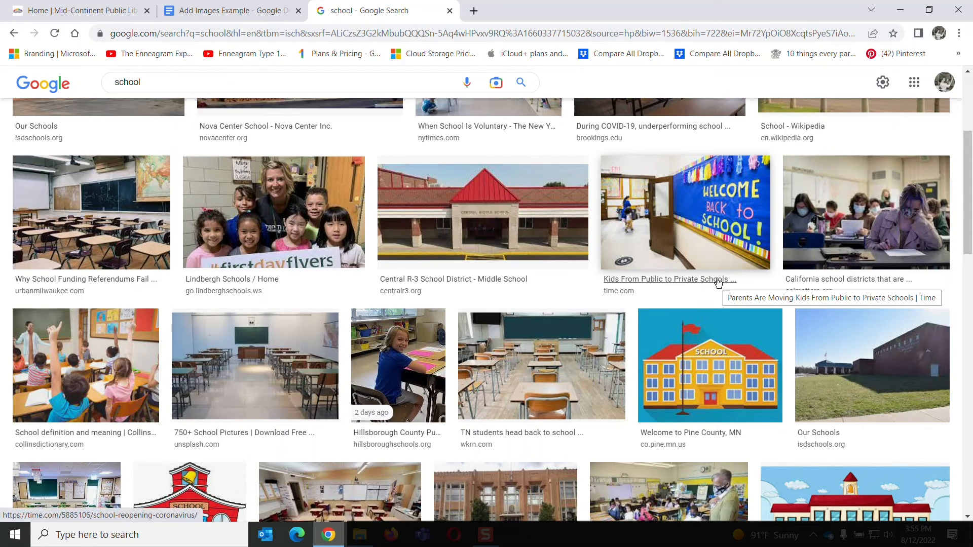
Return to the newsletter document and try to insert the copied link as an image by URL below the School Will Start Soon text
left_click(219, 14)
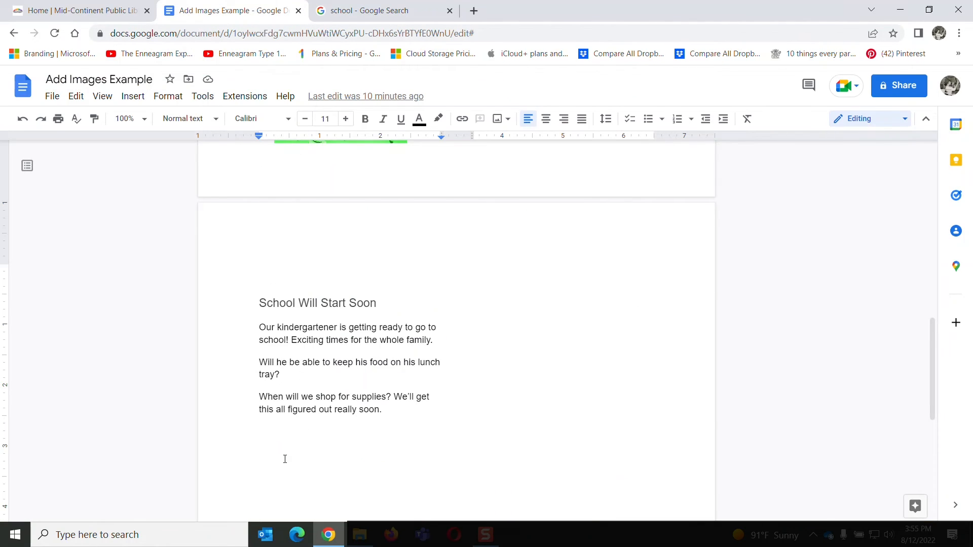
left_click(284, 459)
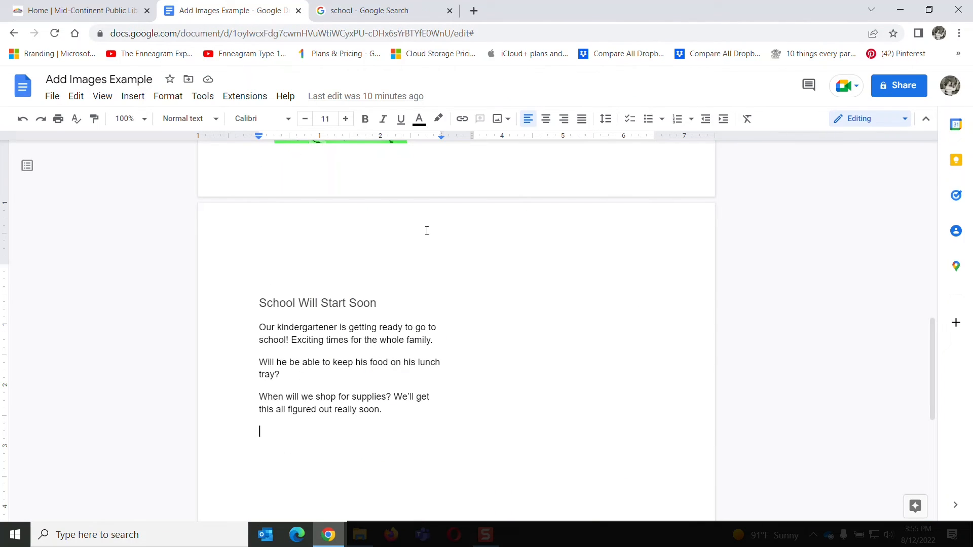
left_click(508, 121)
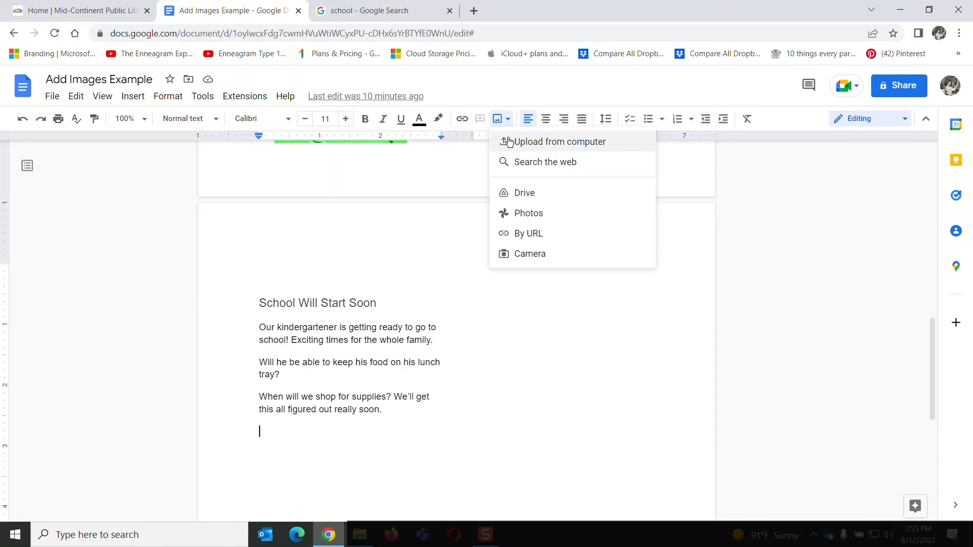
left_click(534, 235)
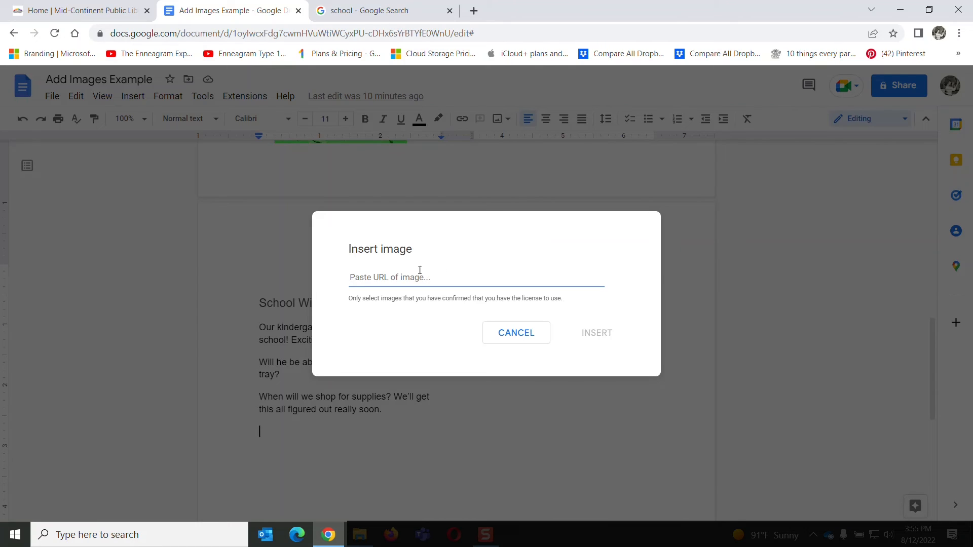
key("ctrl+v")
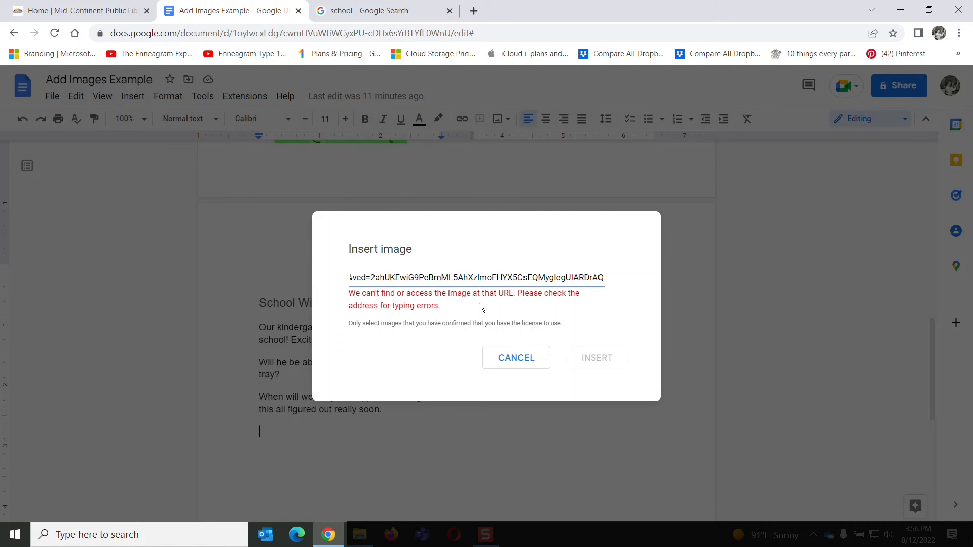
left_click(507, 357)
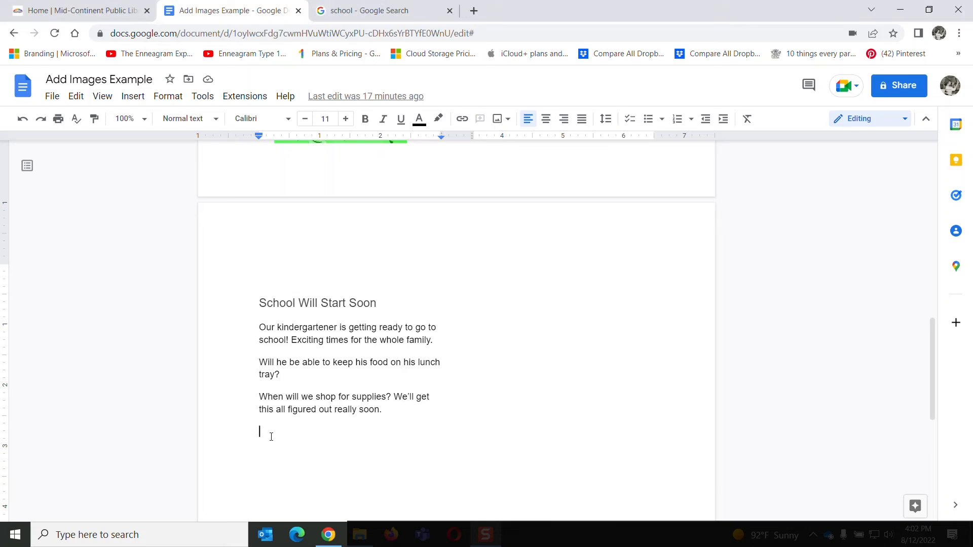
Take camera photos of the lunch box drawing and insert the second shot on the blank line below the School Will Start Soon text
left_click_drag(263, 430, 264, 435)
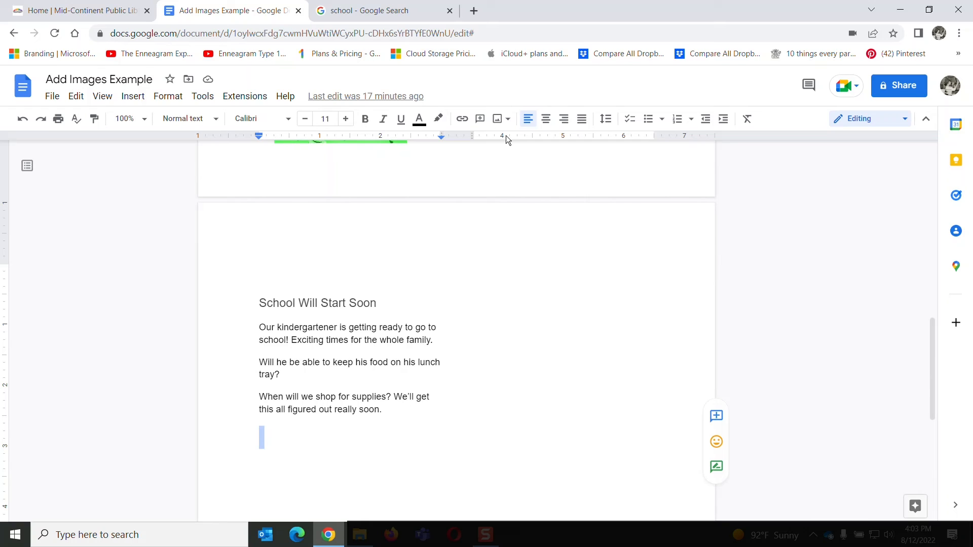
left_click(509, 121)
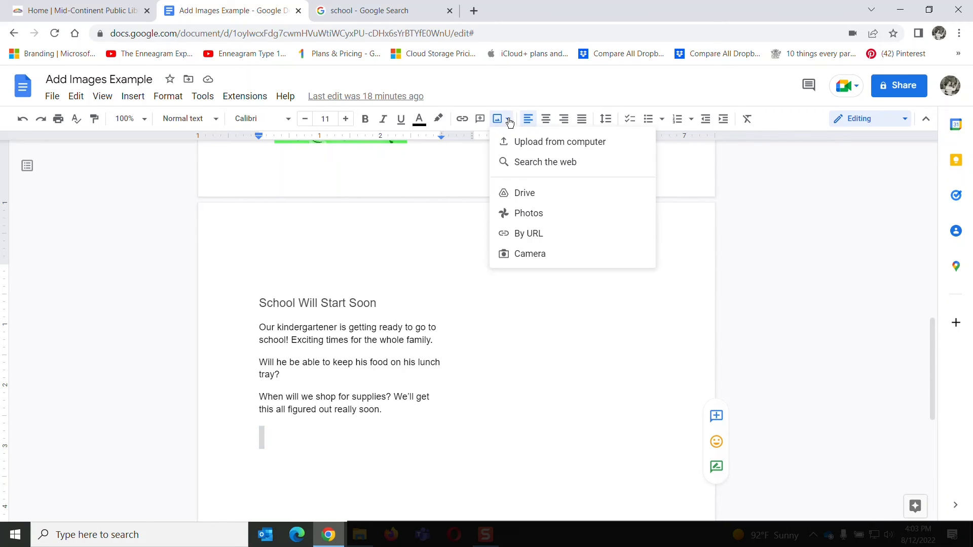
left_click(527, 255)
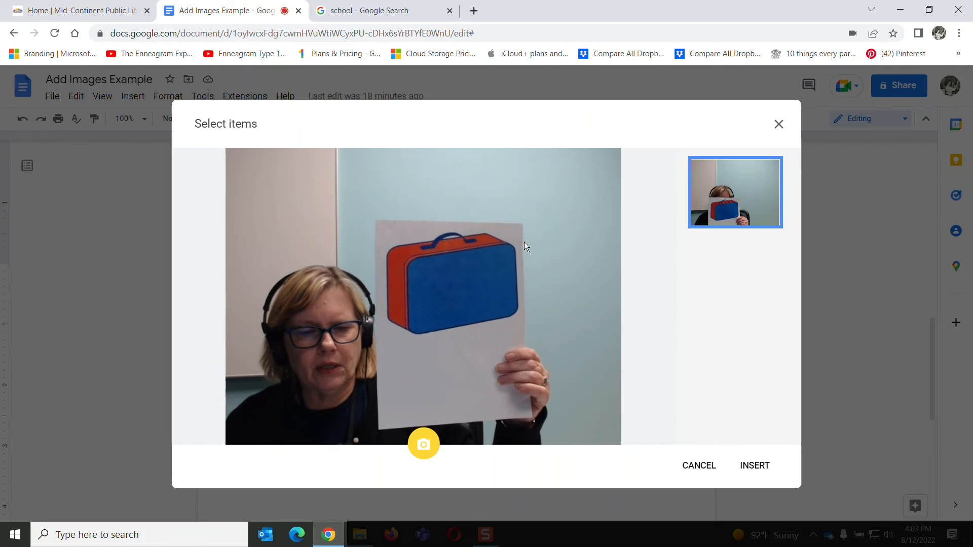
left_click(424, 445)
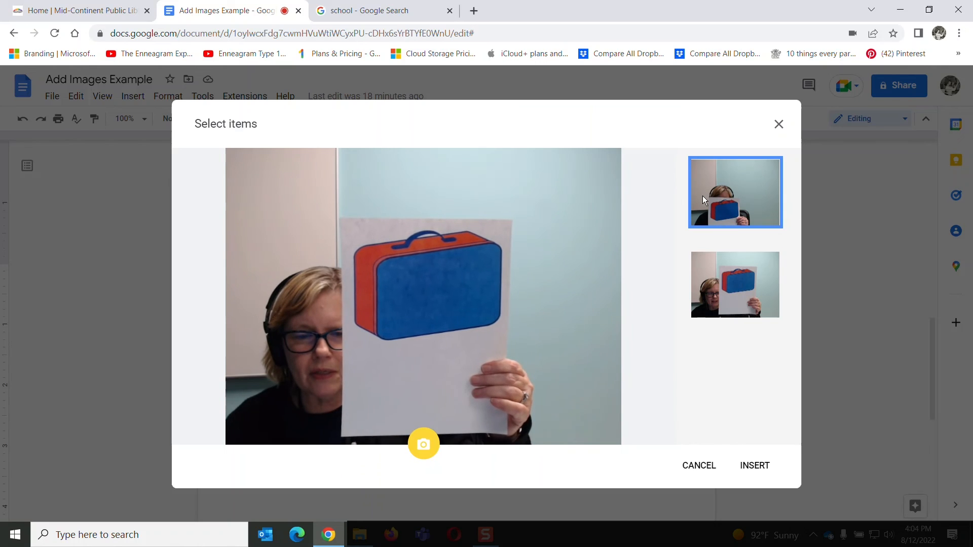
left_click(752, 283)
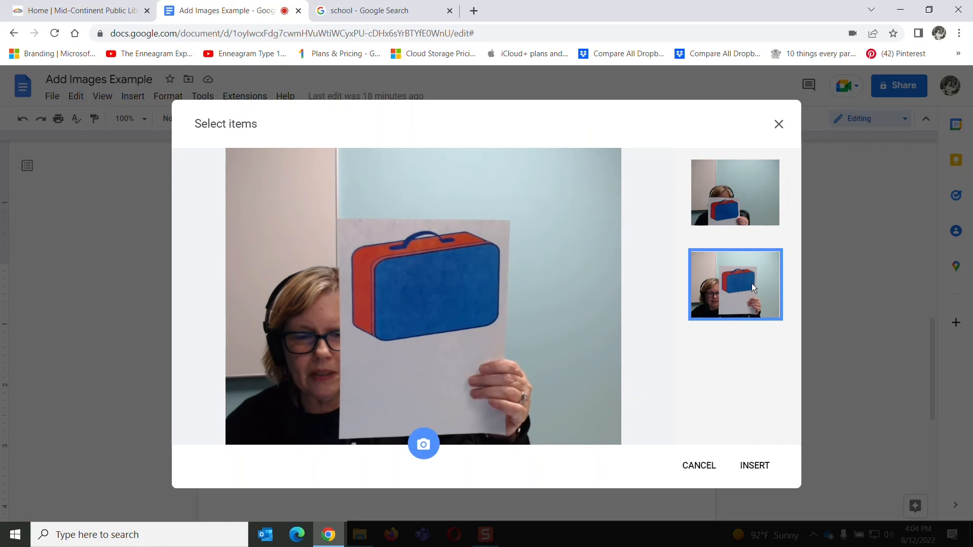
left_click(759, 469)
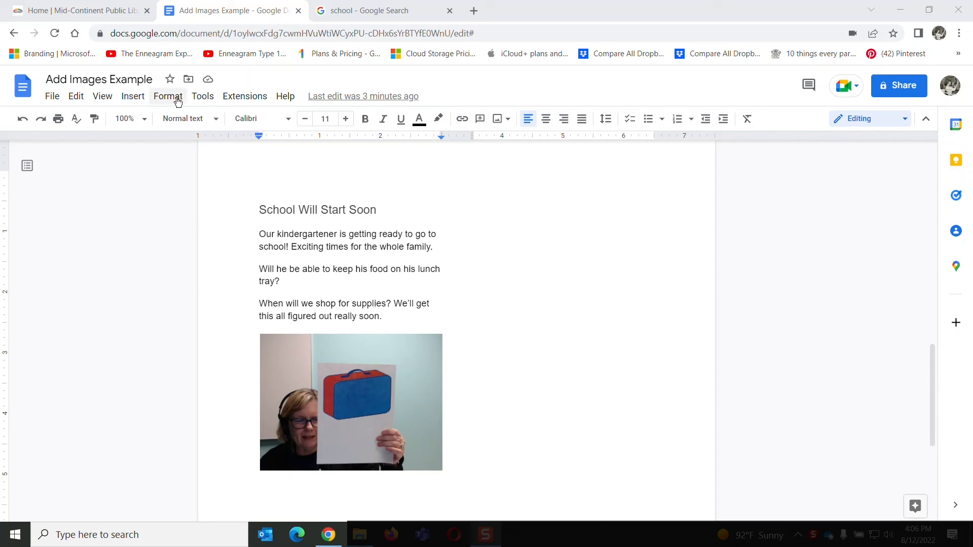
Search the Google Workspace Marketplace add-ons for "images" and look through the matching apps
left_click(255, 100)
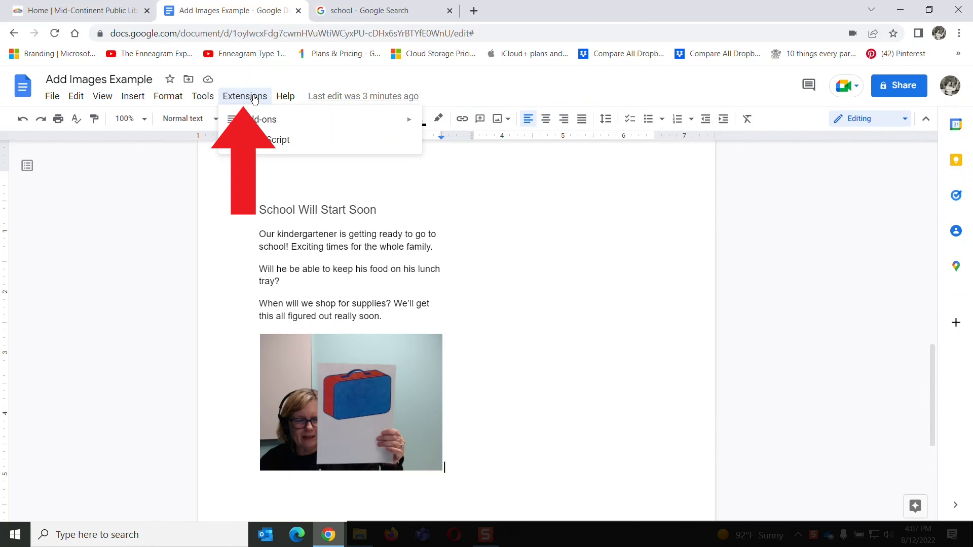
mouse_move(260, 120)
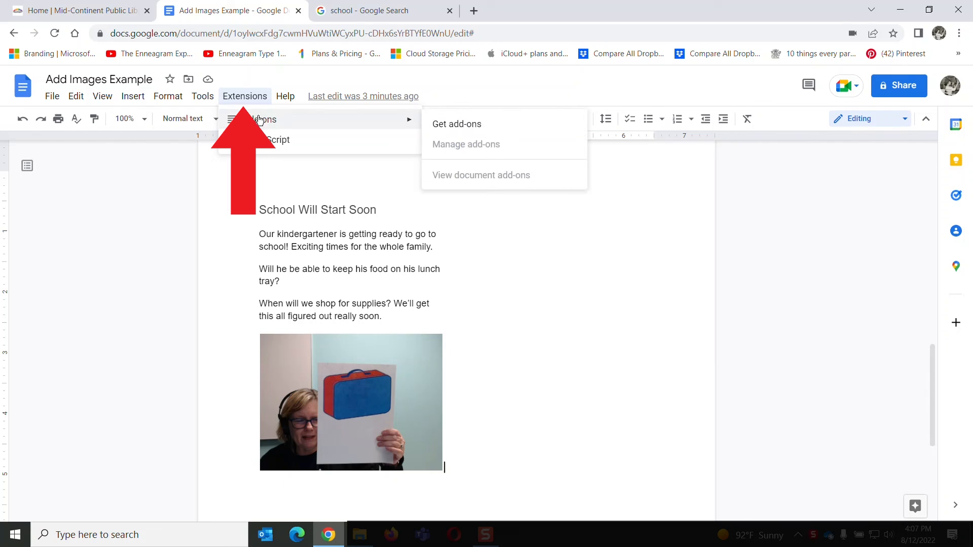
left_click(472, 124)
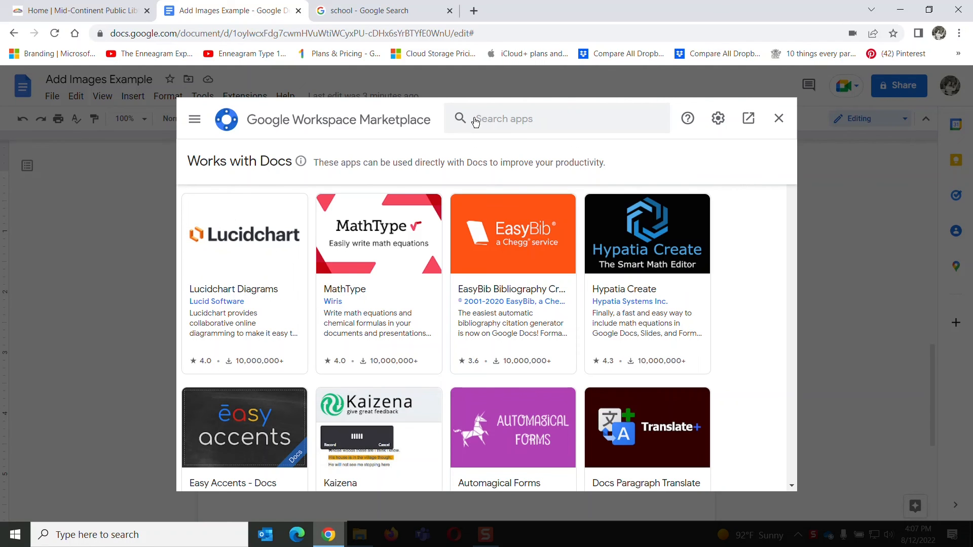
left_click(491, 116)
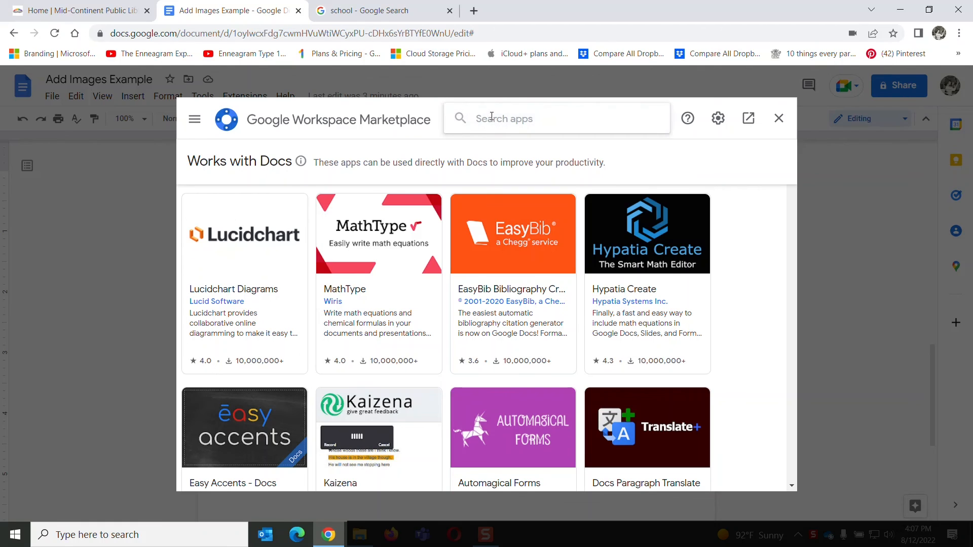
type("images")
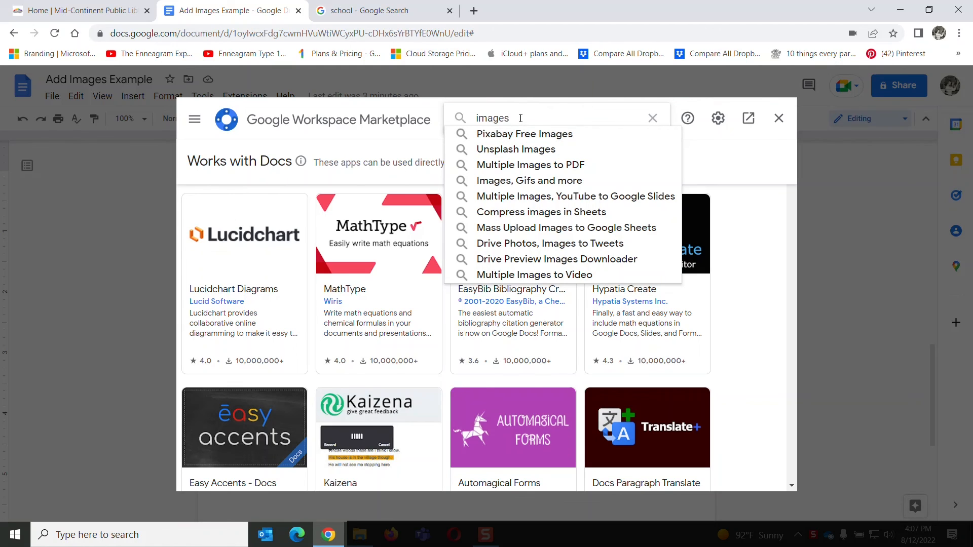
key("Return")
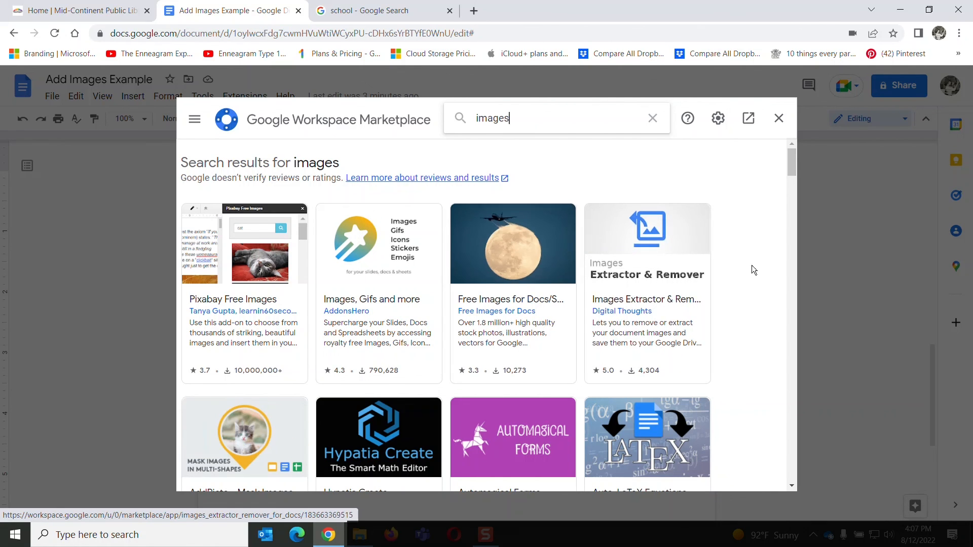
mouse_move(791, 163)
left_mouse_down()
mouse_move(786, 208)
mouse_move(786, 159)
left_mouse_up()
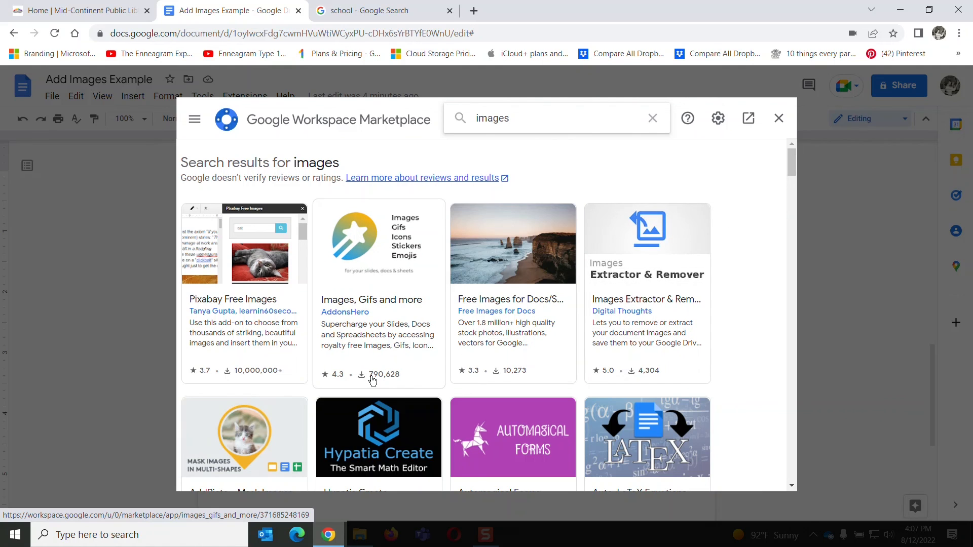